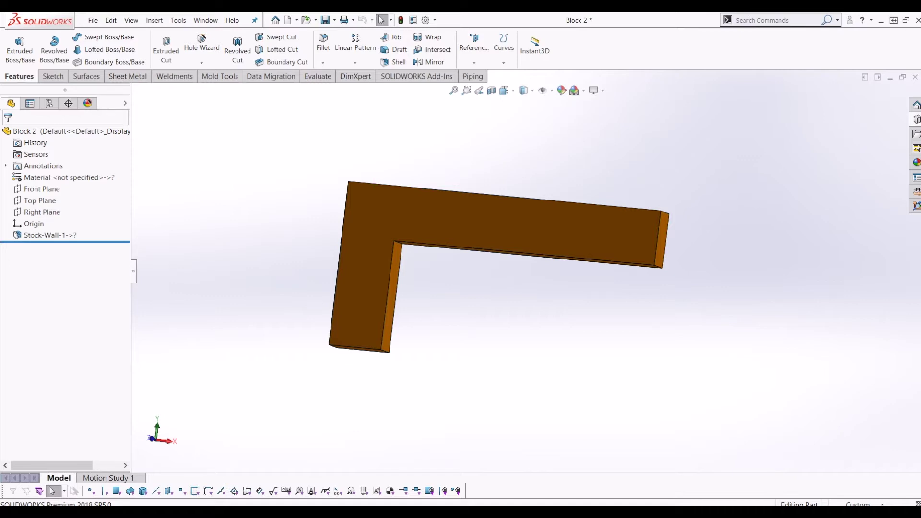
- Inspect the L-shaped Block 2 part, and switch to the open Block 1 document
middle_click_drag(576, 327, 559, 288)
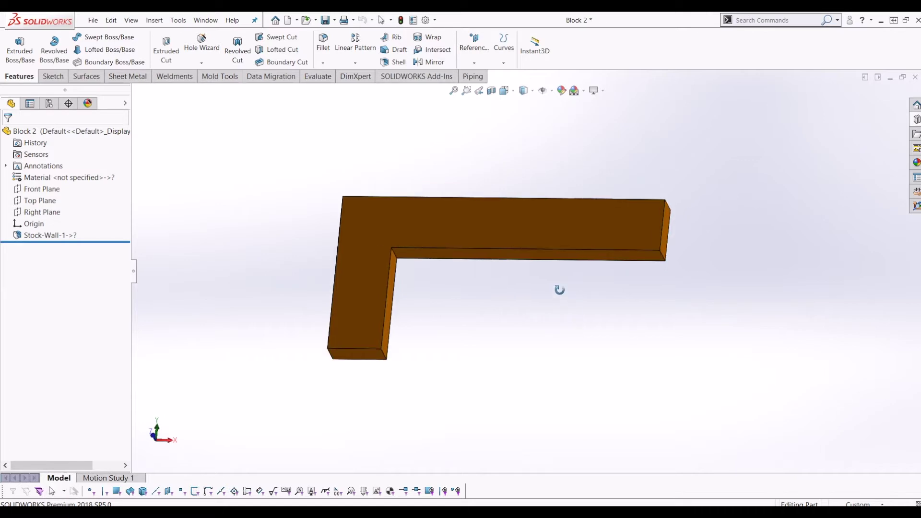
key("ctrl+Tab")
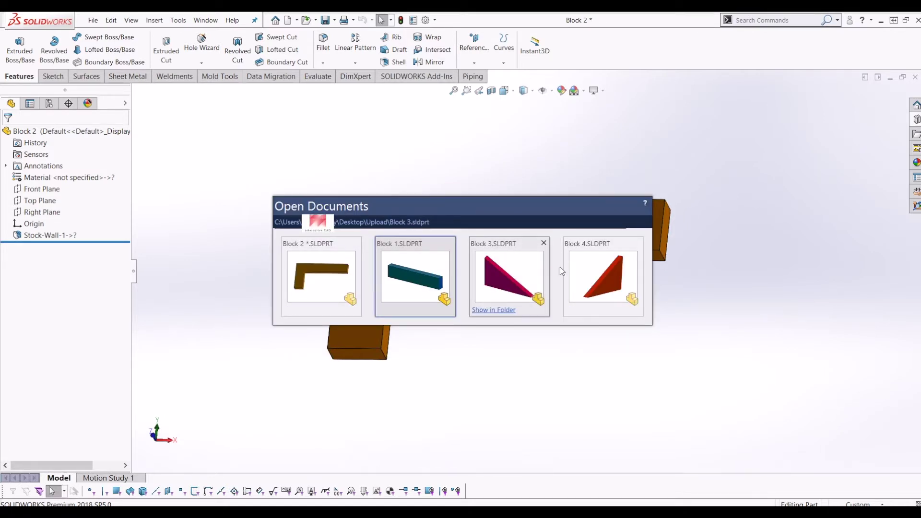
left_click(434, 284)
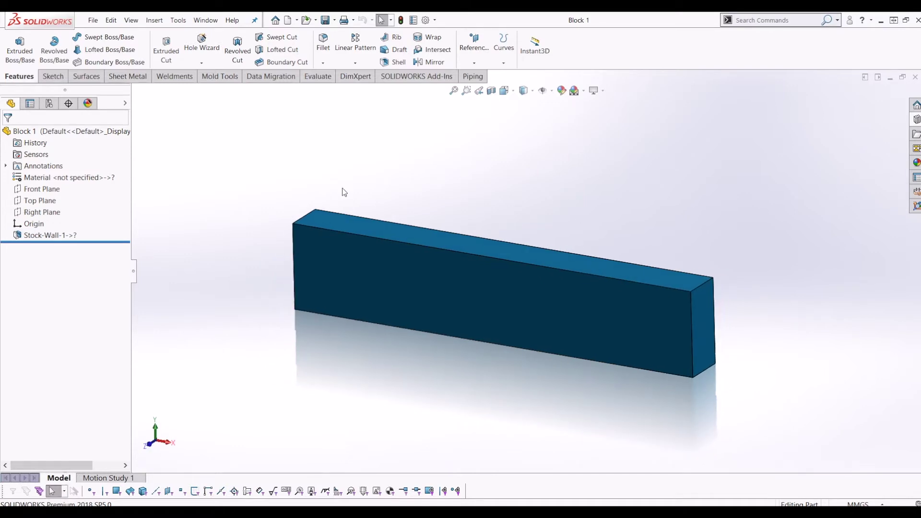
- Create a new assembly and insert Block 1 at its origin as the first component
left_click(288, 23)
left_click(364, 178)
left_click(509, 368)
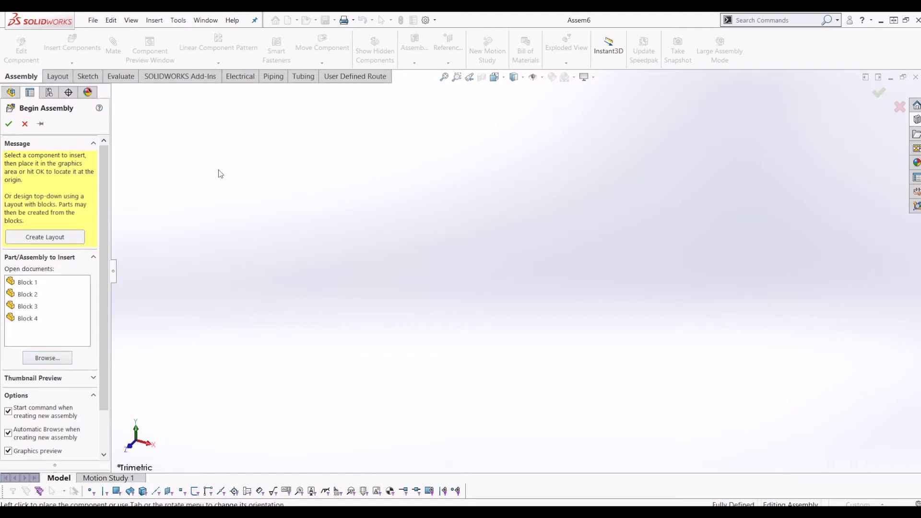
left_click(36, 287)
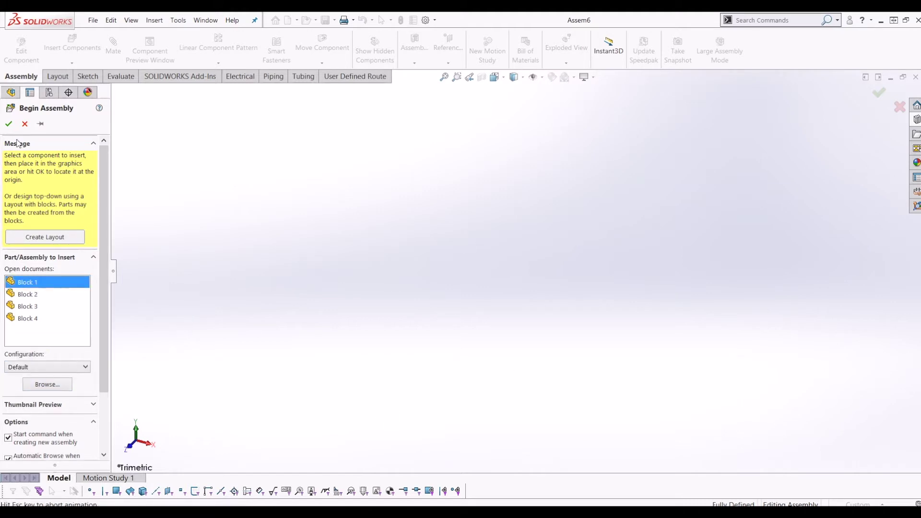
left_click(9, 124)
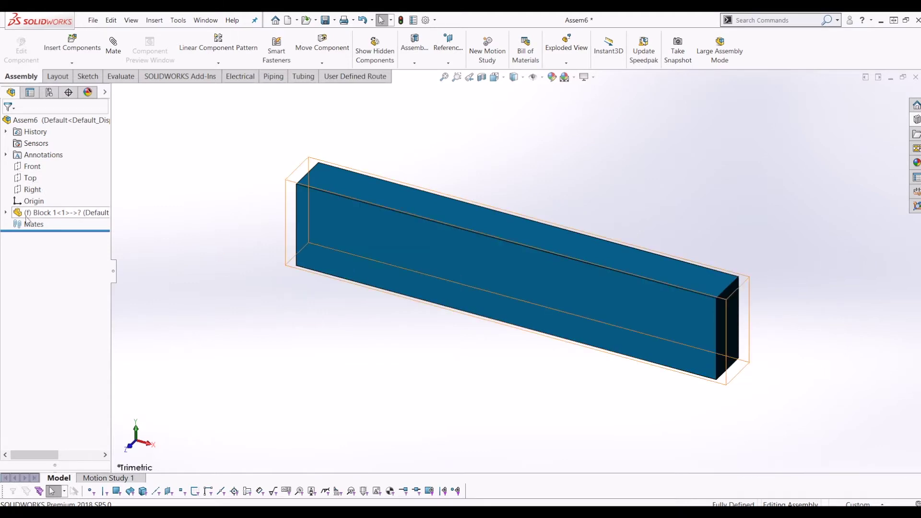
- Try to move the fixed Block 1 component in the assembly
left_click(512, 293)
left_click_drag(512, 292, 503, 264)
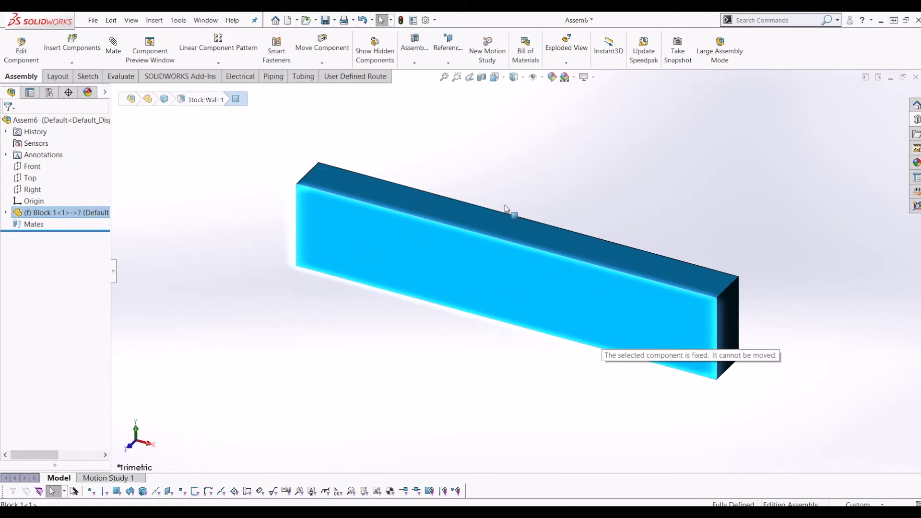
left_click_drag(506, 205, 503, 201)
left_click(170, 254)
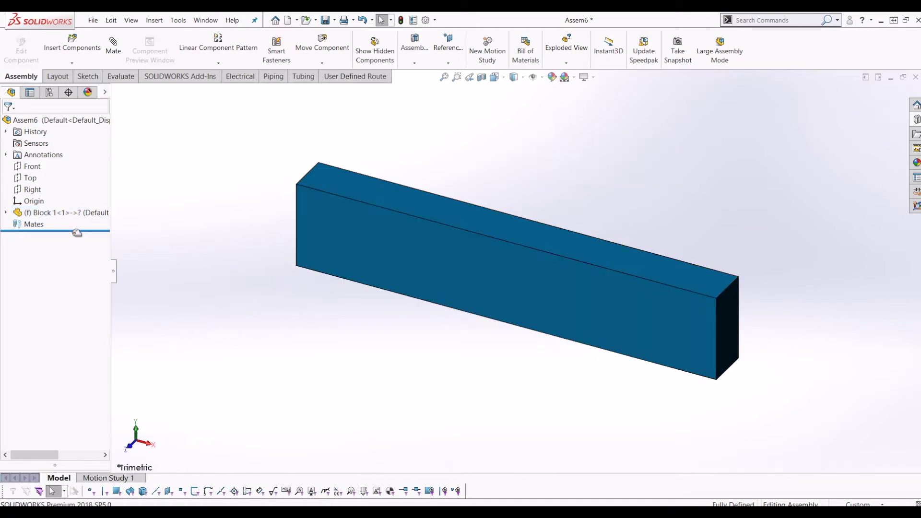
left_click_drag(442, 274, 550, 275)
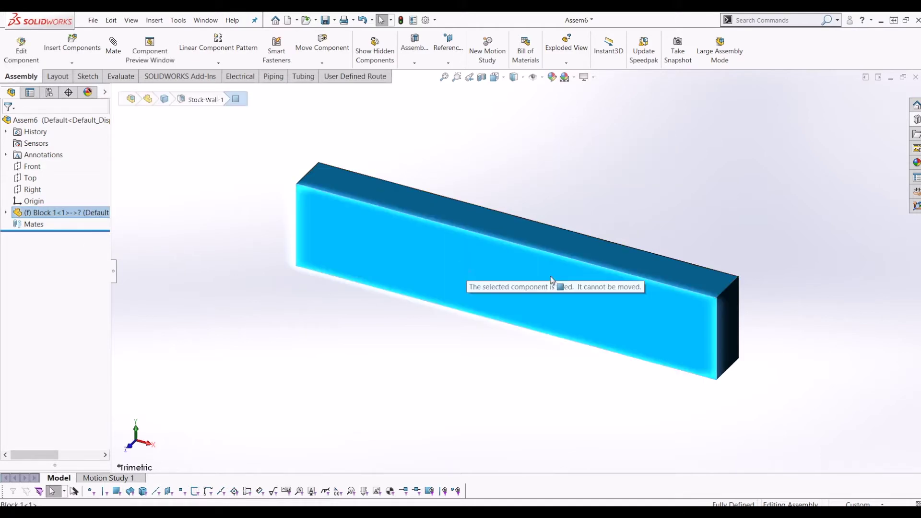
- Float Block 1 to shift it to a new position, and fix it there again
right_click(79, 215)
left_click(114, 321)
left_click_drag(448, 288, 500, 261)
right_click(86, 214)
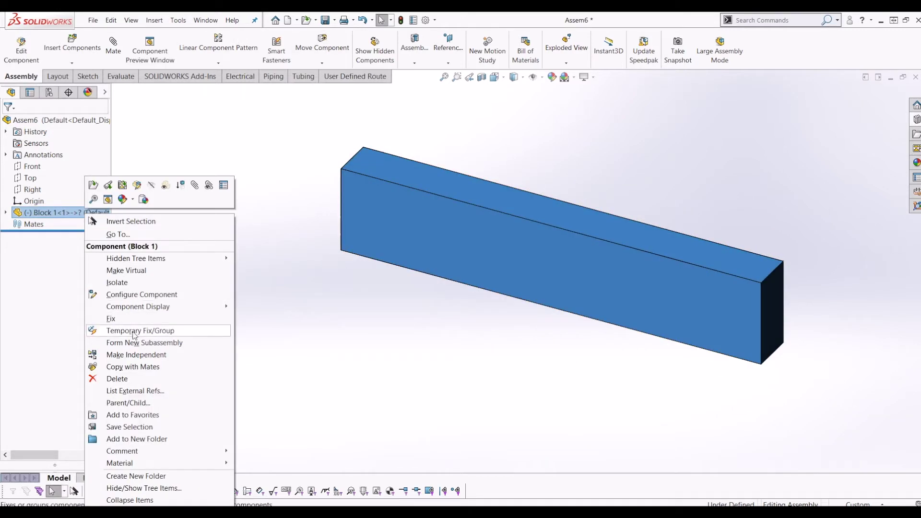
left_click(135, 320)
- Insert Block 2 into the assembly as a second component beside the end of Block 1
middle_click_drag(574, 273, 578, 252)
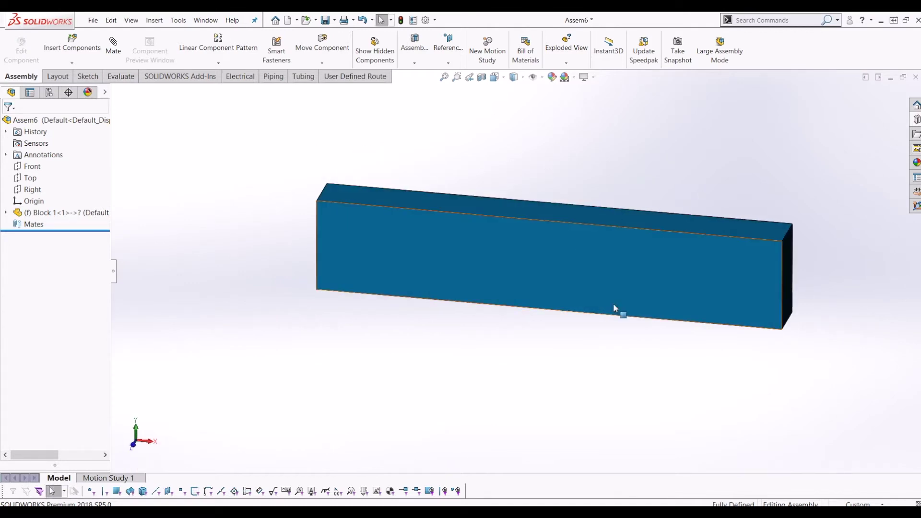
scroll(521, 285, "up", 3)
middle_click_drag(584, 303, 542, 220)
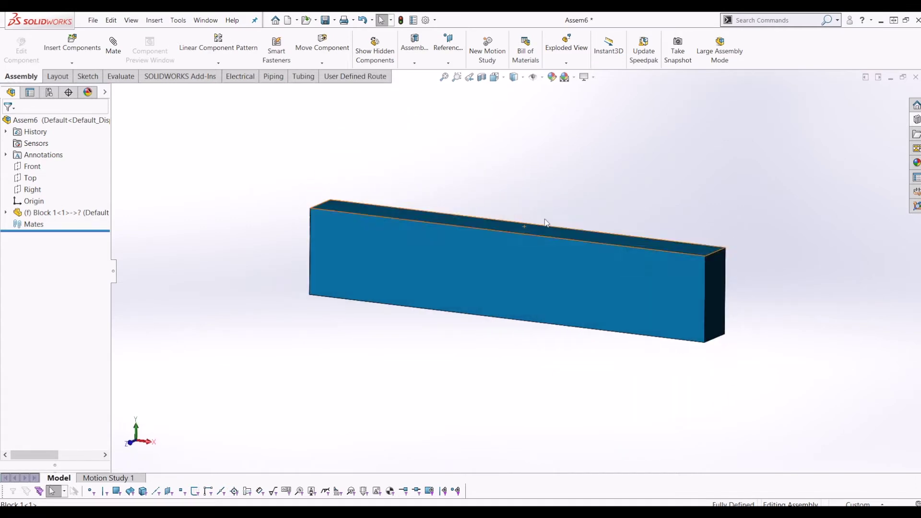
left_click(73, 47)
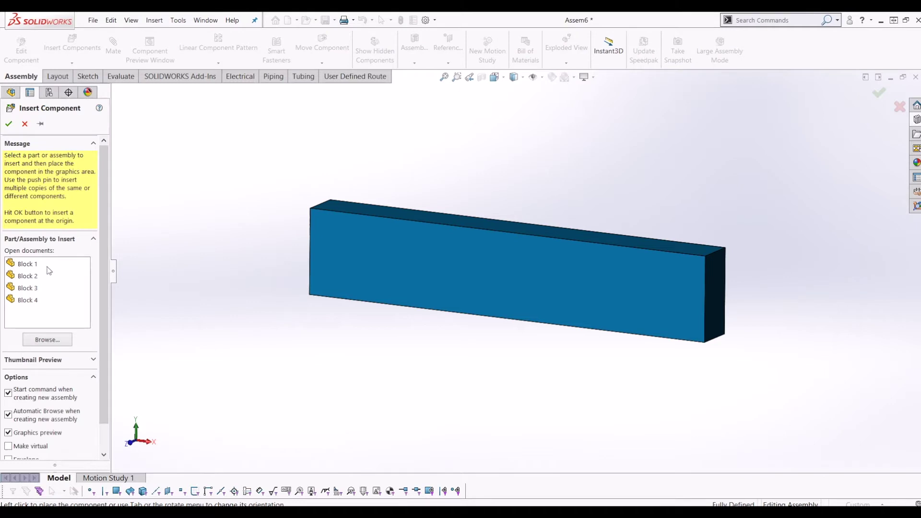
left_click(35, 277)
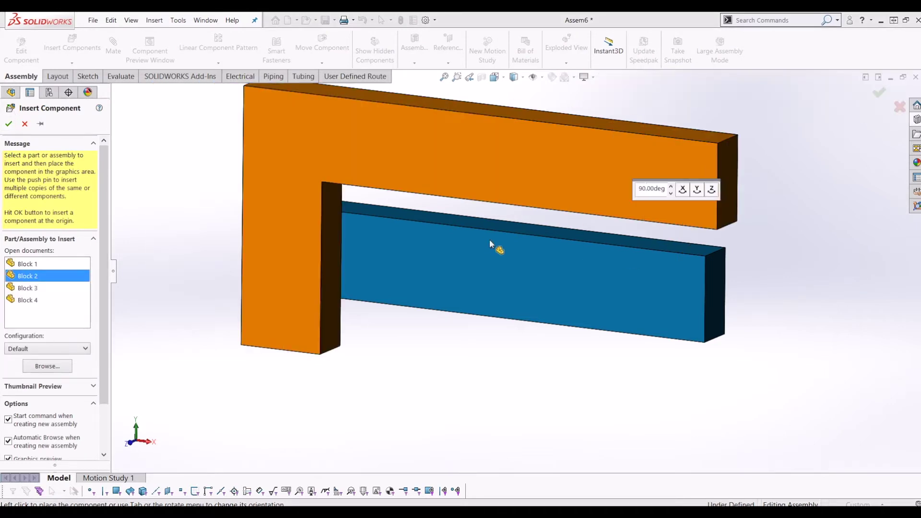
scroll(498, 247, "up", 5)
scroll(627, 249, "down", 6)
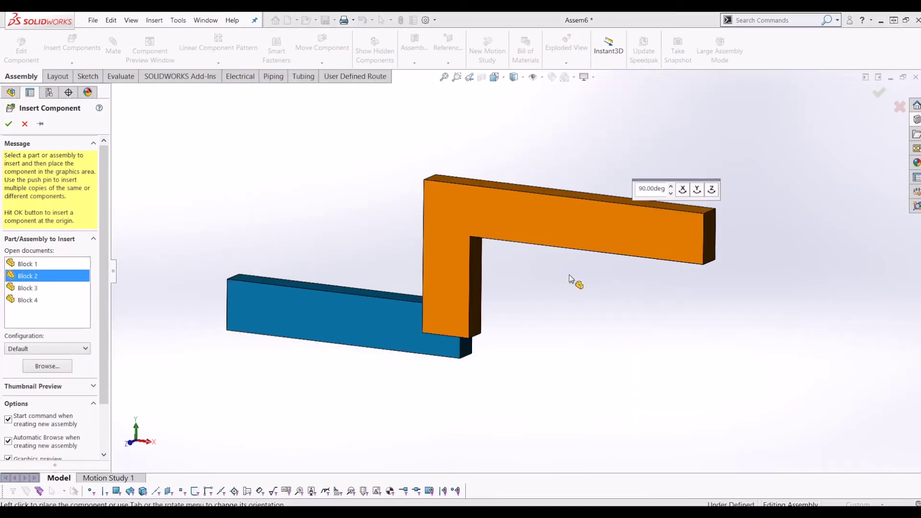
left_click(589, 241)
- Try to move the fixed Block 1 with Block 2 beside it
middle_click_drag(588, 240, 507, 303)
left_click_drag(365, 299, 351, 315)
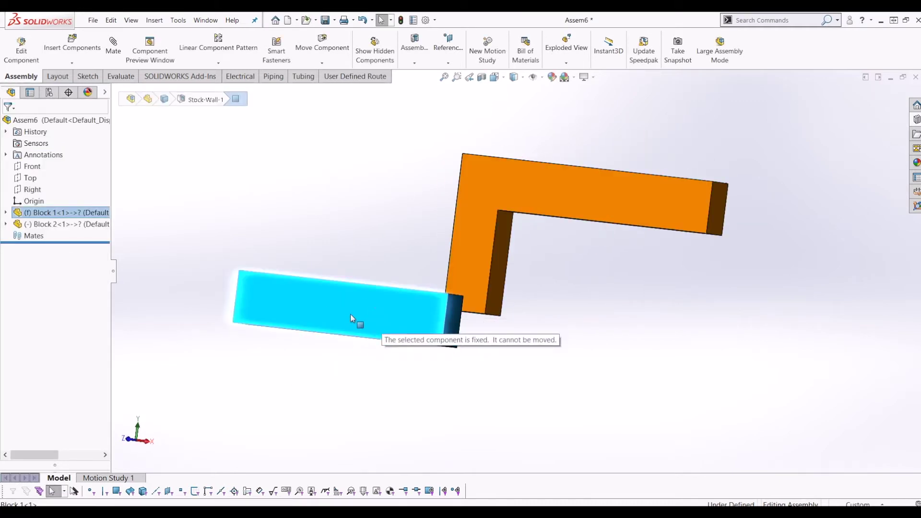
left_click(488, 387)
scroll(531, 365, "up", 1)
middle_click_drag(532, 364, 482, 267)
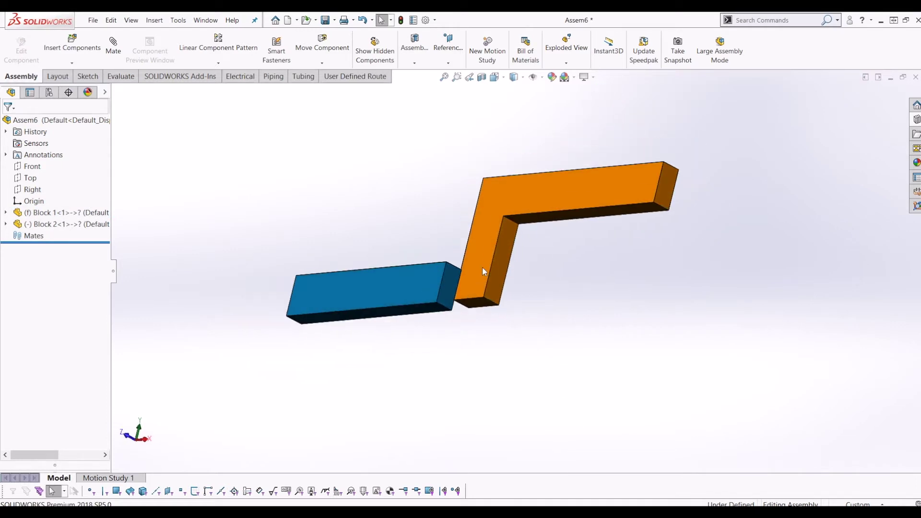
- Move the floating Block 2 freely to a spot near the end of Block 1
left_click(31, 225)
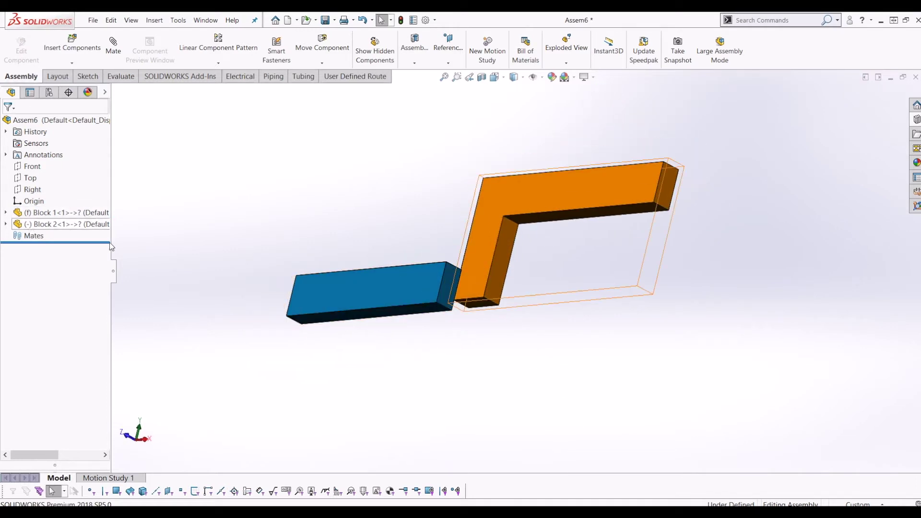
left_click_drag(469, 259, 502, 302)
left_click(464, 347)
- Add a 25 mm distance mate between the large front faces of Block 2 and Block 1
middle_click_drag(464, 347, 465, 404)
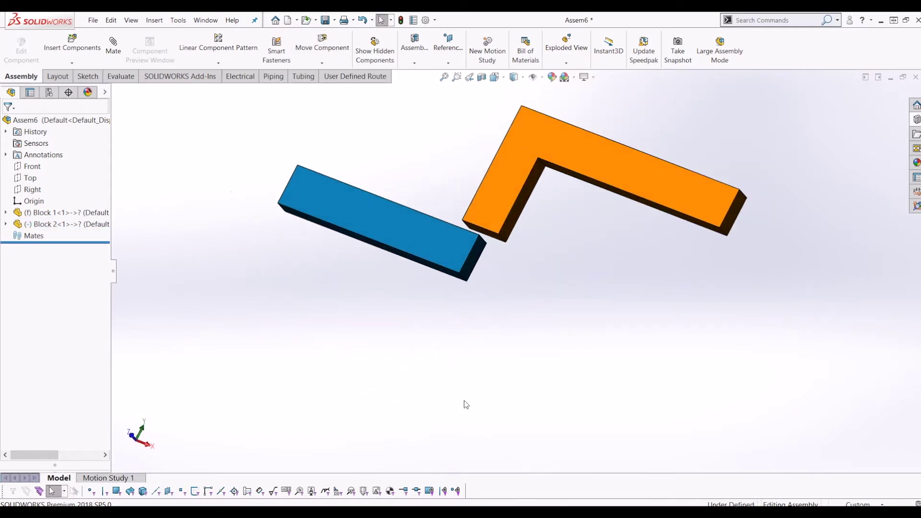
left_click(499, 195)
left_click(395, 247, "ctrl")
middle_click_drag(502, 323, 177, 92)
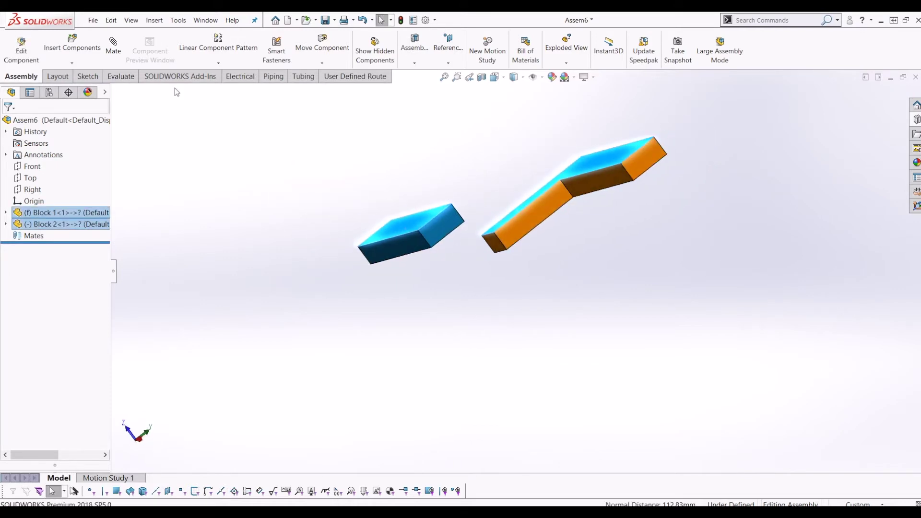
left_click(111, 52)
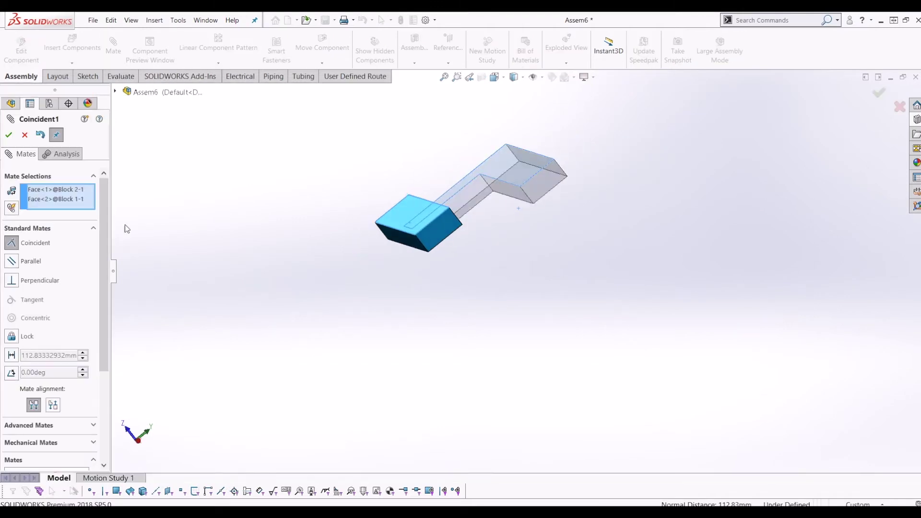
scroll(533, 247, "down", 3)
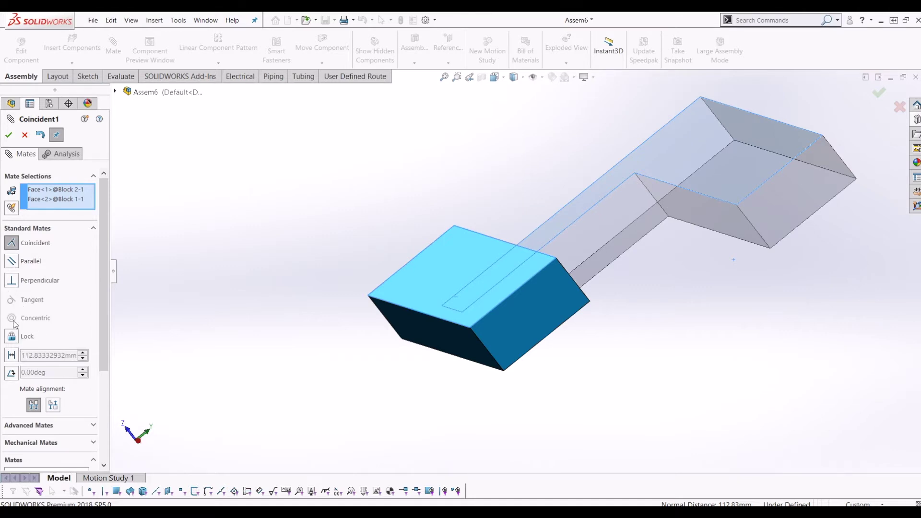
mouse_move(450, 303)
middle_mouse_down()
mouse_move(636, 285)
mouse_move(593, 305)
middle_mouse_up()
left_click(11, 355)
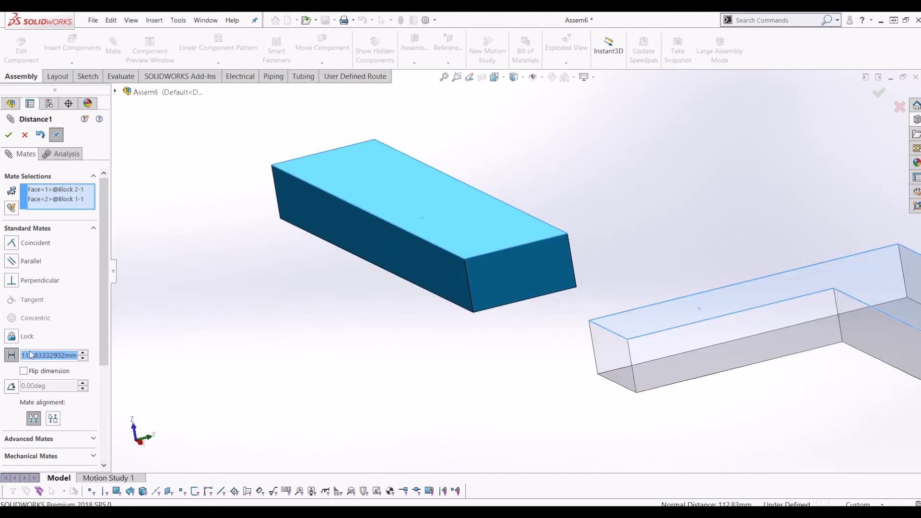
type("25")
key("Return")
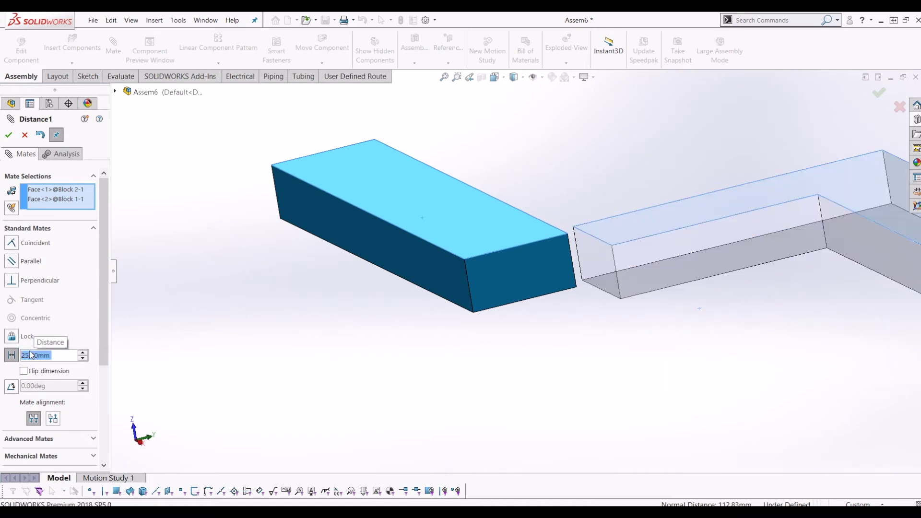
left_click(9, 136)
- Slide Block 2 alongside Block 1 within its distance mate, and leave the Mate command
left_click_drag(625, 249, 553, 226)
middle_click_drag(553, 227, 401, 301)
left_click_drag(785, 247, 691, 267)
middle_click_drag(679, 278, 684, 267)
left_click(668, 263)
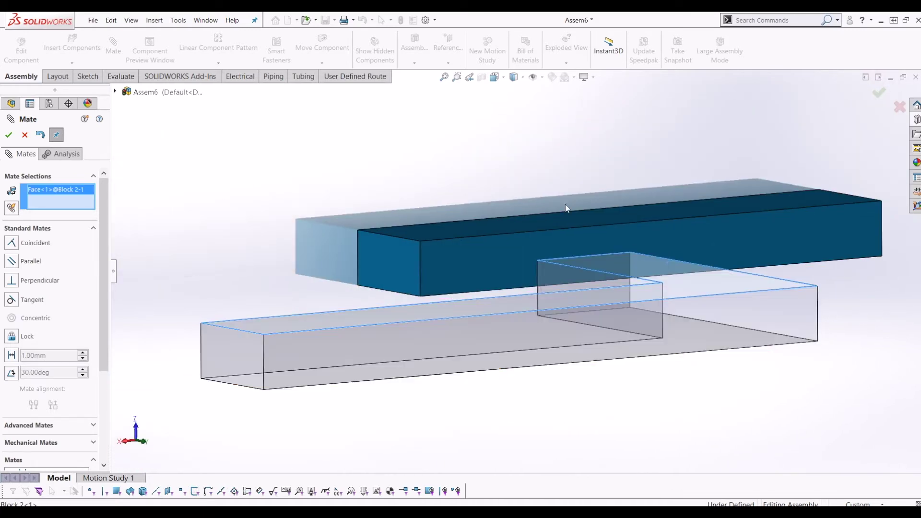
key("Escape")
- Measure the distance between the mated large faces of Block 1 and Block 2
left_click(549, 216)
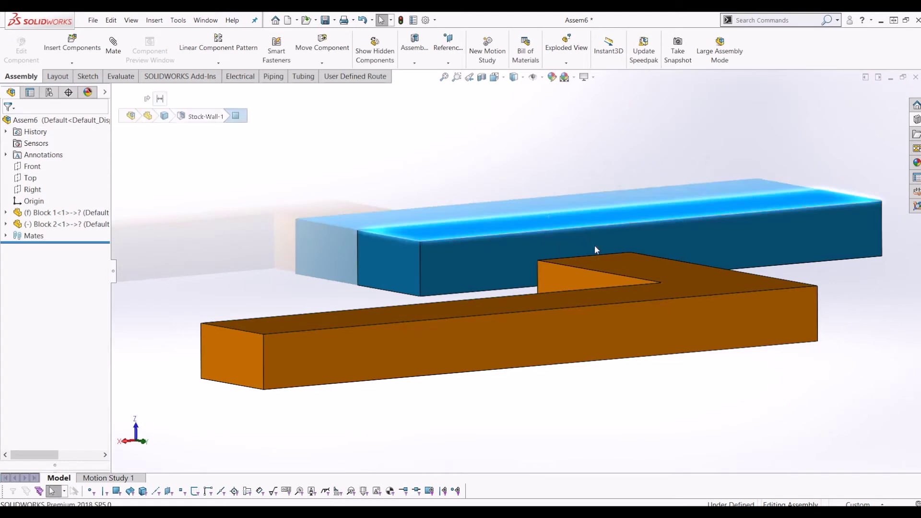
left_click(601, 261, "ctrl")
left_click(228, 81)
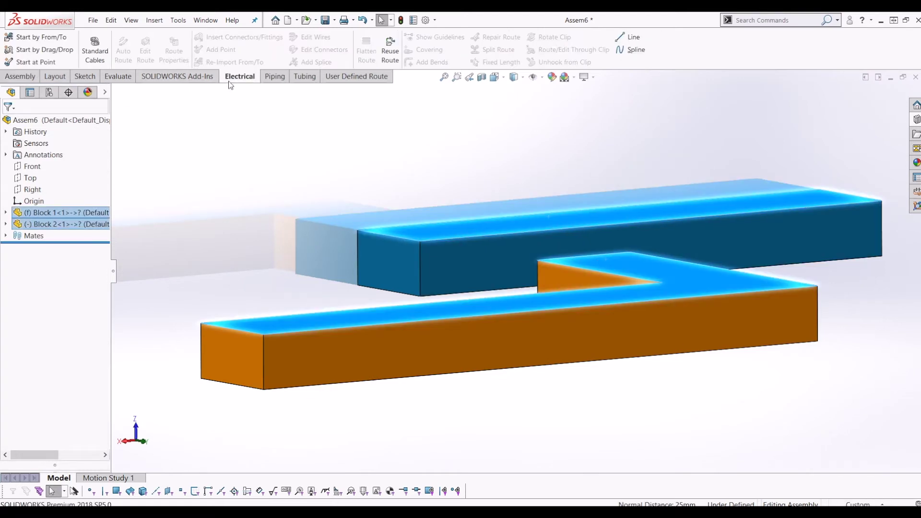
left_click(118, 76)
left_click(174, 48)
scroll(587, 257, "down", 3)
middle_click_drag(589, 257, 596, 296)
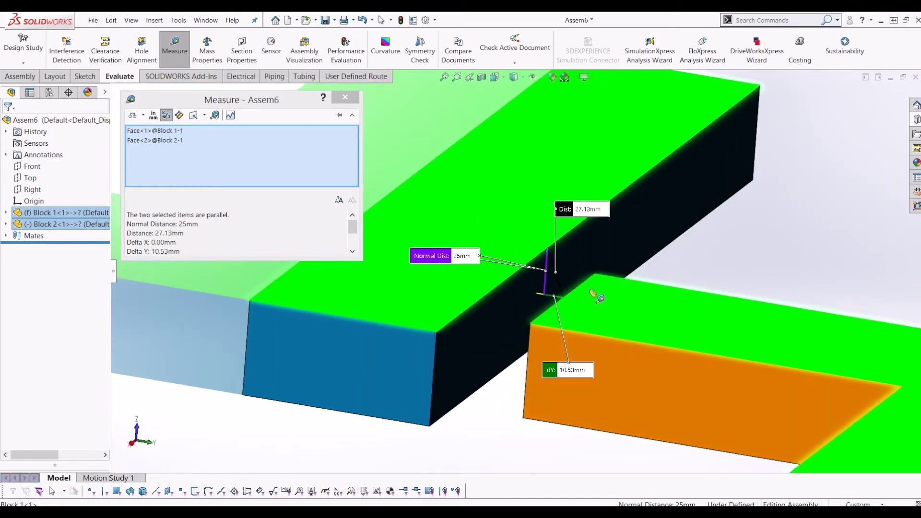
key("Escape")
- Edit the Distance1 mate between Block 2 and Block 1, changing its type to Coincident
middle_click_drag(457, 325, 623, 307)
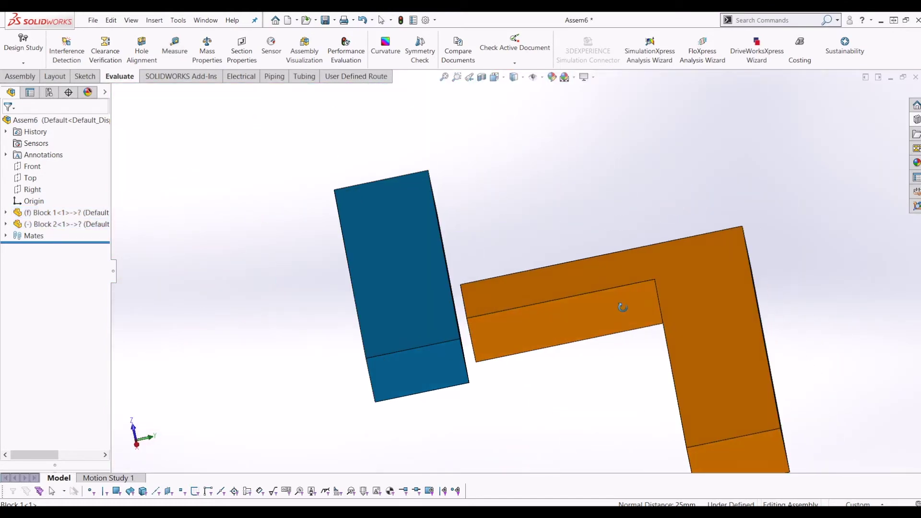
middle_click_drag(531, 302, 511, 341)
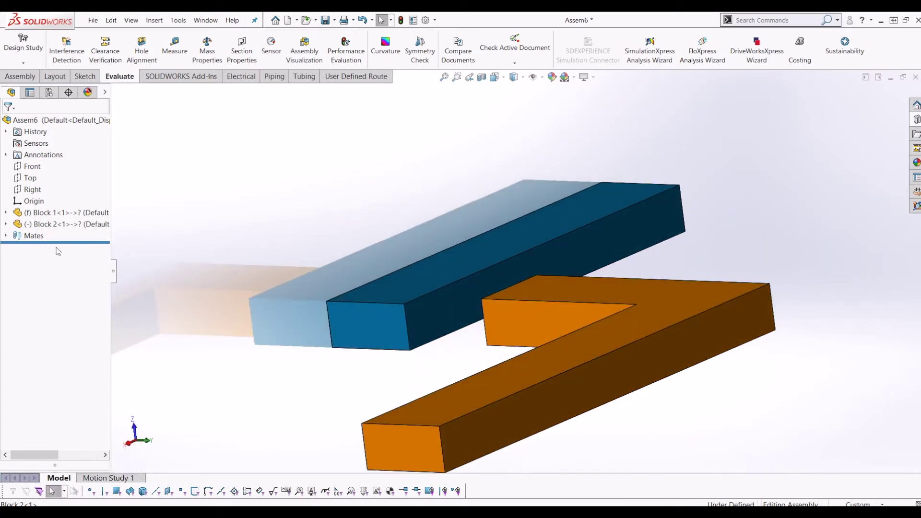
left_click(6, 236)
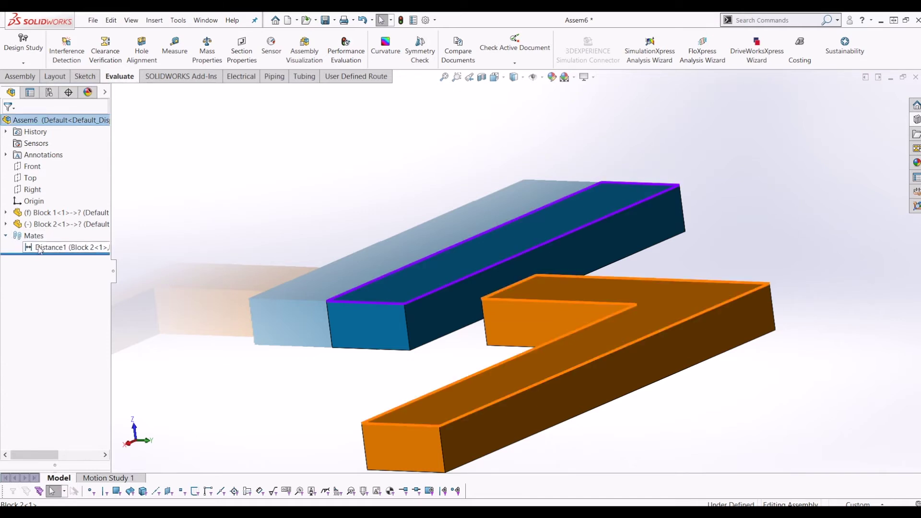
right_click(77, 248)
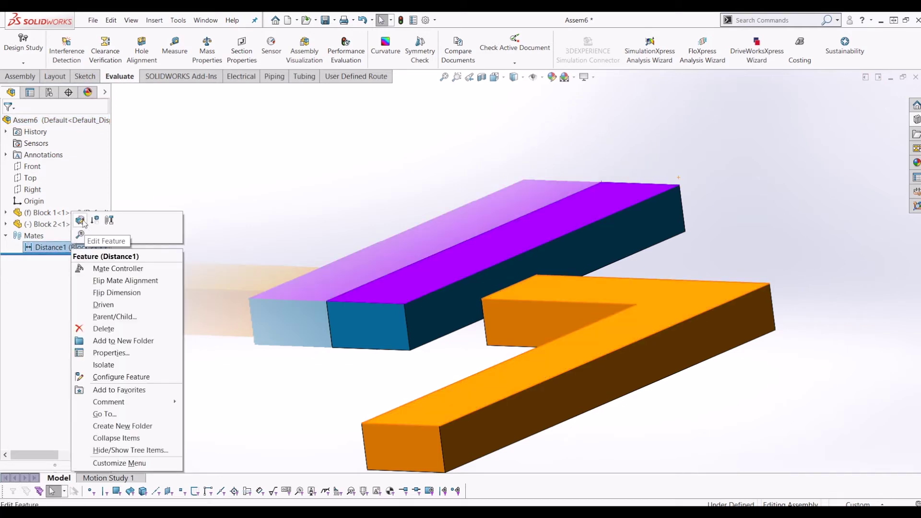
left_click(80, 220)
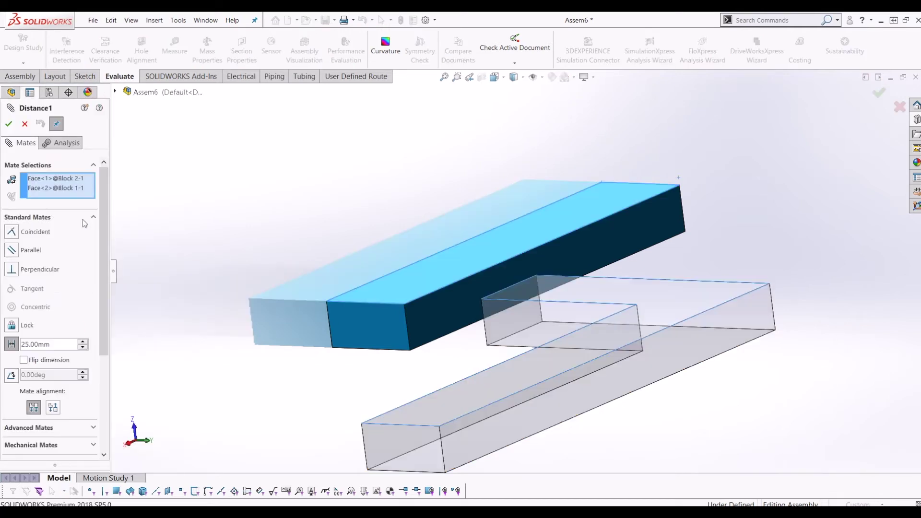
left_click(12, 233)
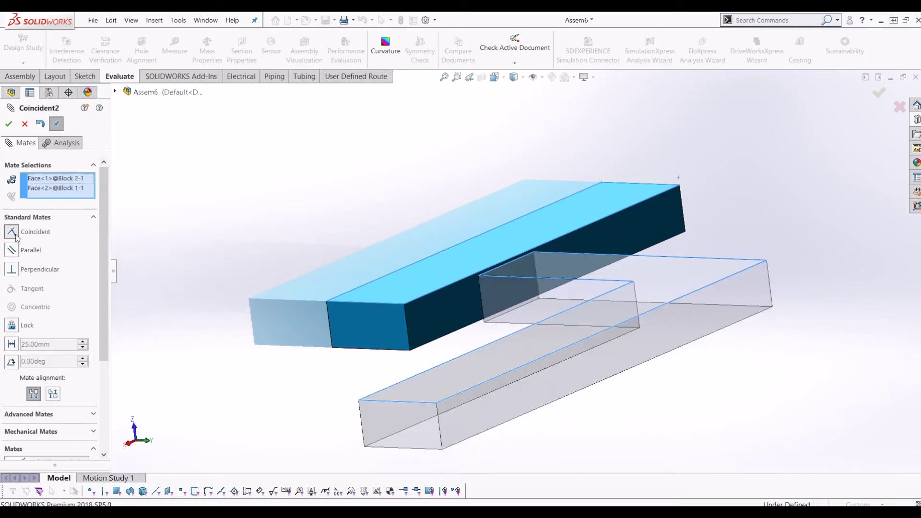
left_click(9, 123)
middle_click_drag(364, 274, 479, 300)
middle_click_drag(187, 424, 148, 428)
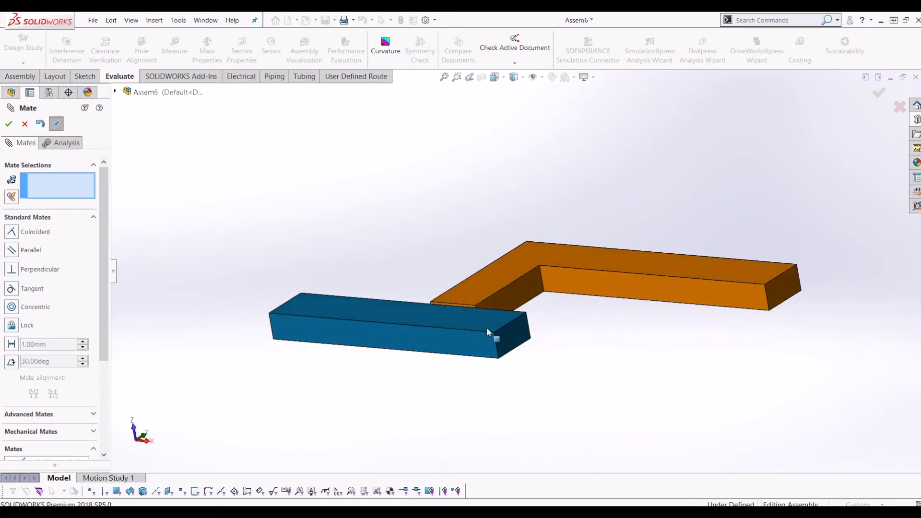
- Slide Block 2 clear of Block 1 and add a coincident mate between Block 2's short-leg end face and Block 1's long front side face
left_click_drag(499, 271, 497, 304)
middle_click_drag(497, 304, 525, 302)
left_click_drag(525, 302, 542, 334)
middle_click_drag(409, 358, 551, 294)
left_click_drag(551, 294, 496, 309)
scroll(496, 309, "down", 3)
middle_click_drag(496, 309, 497, 262)
left_click(526, 309)
left_click(417, 338)
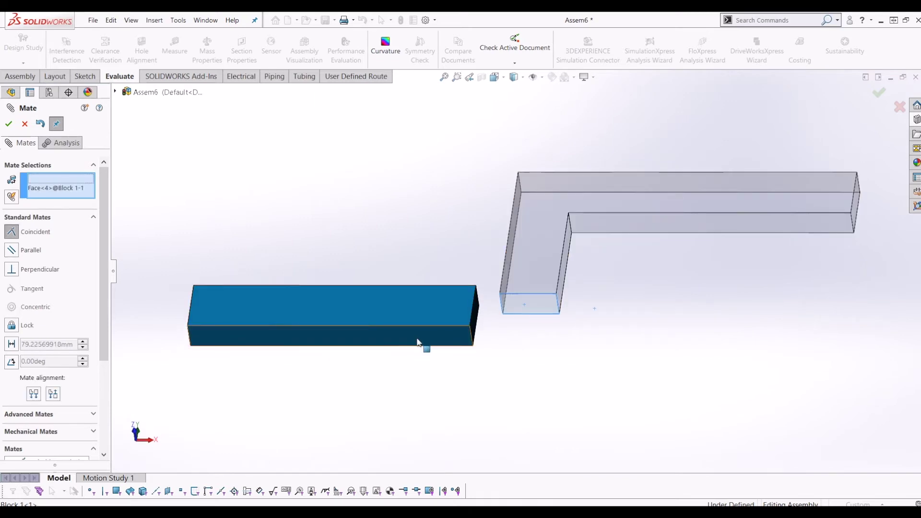
middle_click_drag(531, 389, 343, 370)
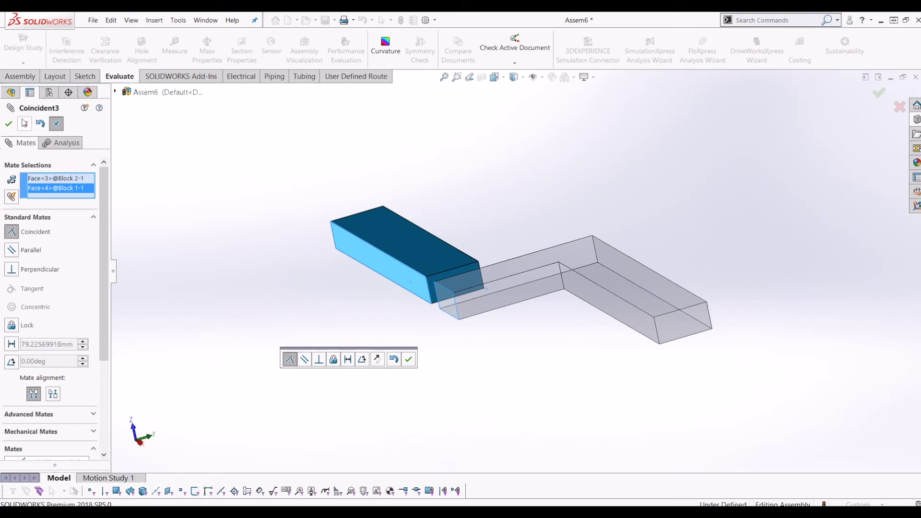
left_click(11, 124)
- Add a coincident mate between the inner side face of Block 2's short leg and Block 1's end face, and leave the Mate command
middle_click_drag(482, 251, 539, 235)
middle_click_drag(513, 243, 461, 160)
left_click_drag(462, 159, 515, 305)
mouse_move(434, 276)
middle_mouse_down()
mouse_move(403, 238)
mouse_move(441, 283)
middle_mouse_up()
left_click_drag(551, 294, 532, 283)
left_click(527, 317)
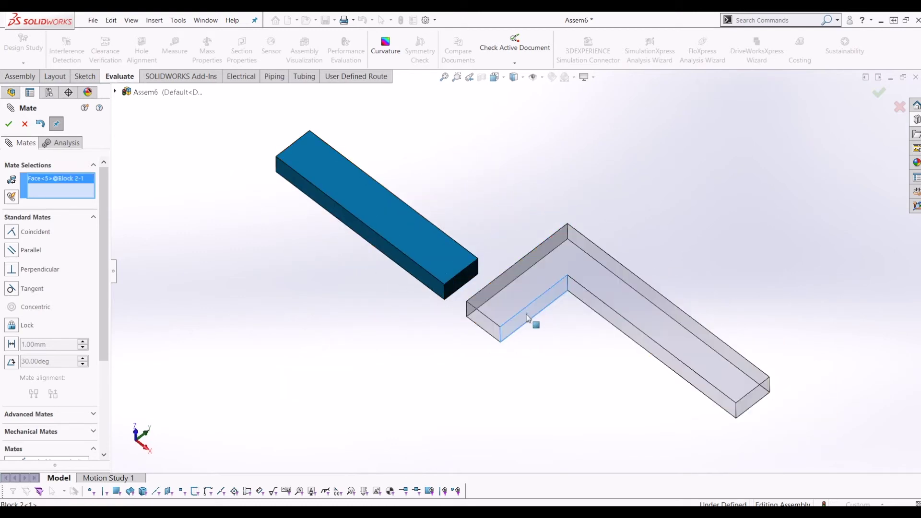
left_click(467, 278)
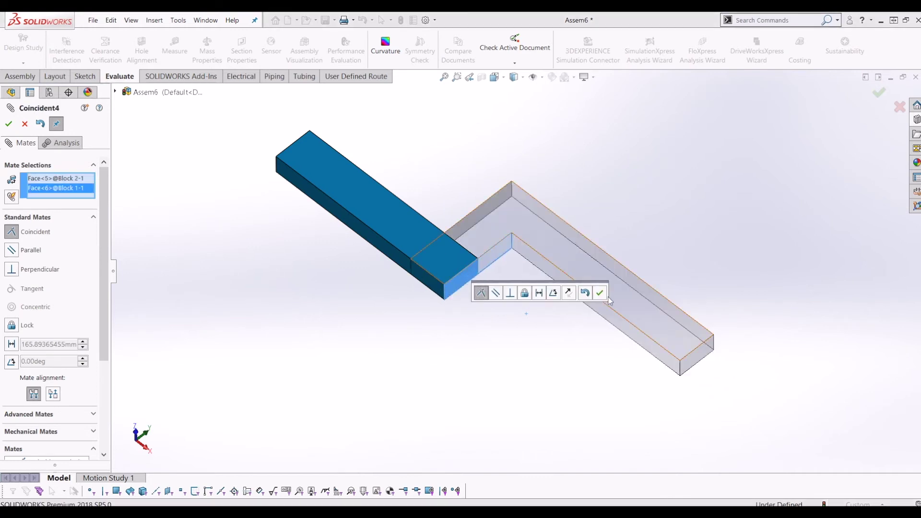
left_click(599, 294)
middle_click_drag(489, 311, 508, 373)
scroll(485, 264, "down", 4)
scroll(535, 326, "up", 3)
mouse_move(548, 286)
middle_mouse_down()
mouse_move(519, 267)
mouse_move(531, 284)
middle_mouse_up()
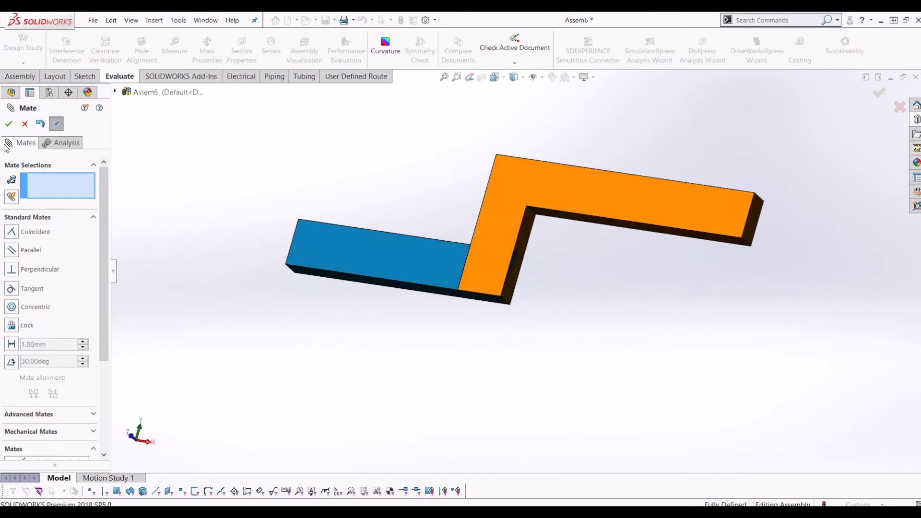
left_click(25, 124)
- Show the mates of Block 2 and remove the Block 1 face from the selections of its Coincident3 mate
left_click(571, 199)
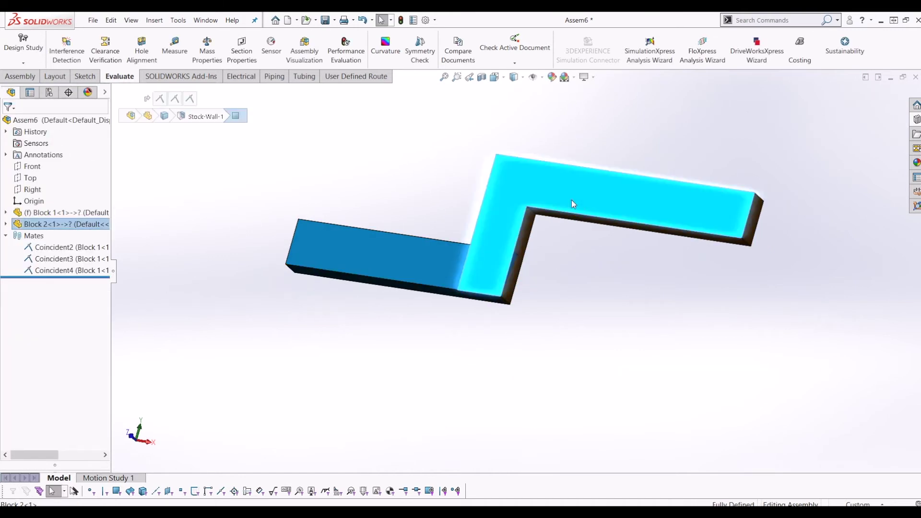
right_click(572, 199)
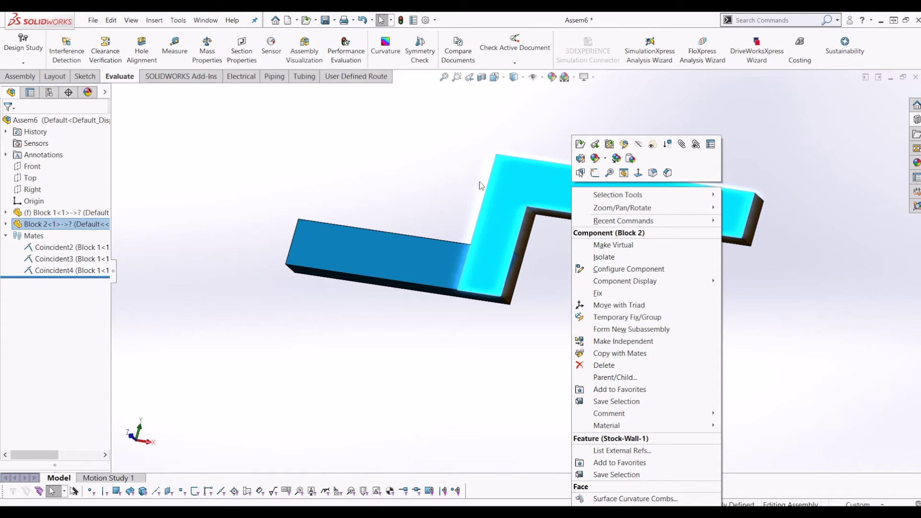
left_click(697, 145)
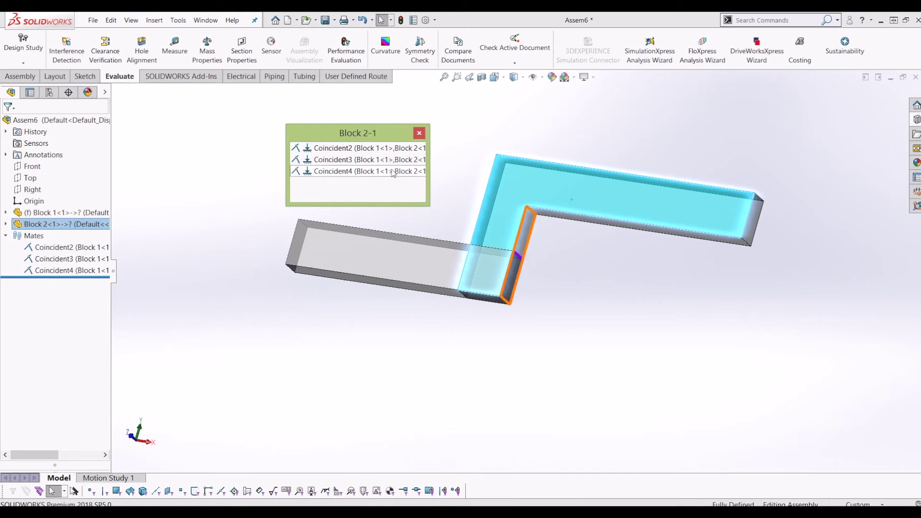
left_click(343, 163)
right_click(346, 164)
left_click(356, 132)
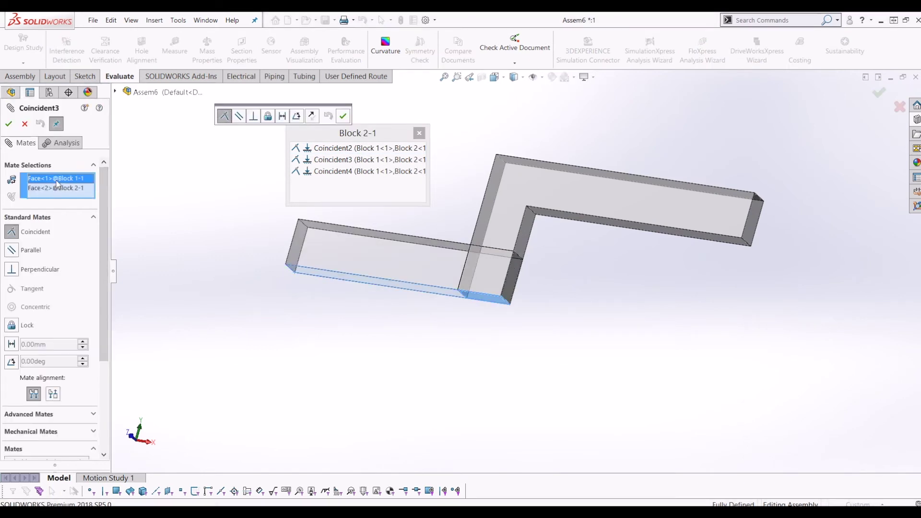
right_click(56, 182)
left_click(82, 199)
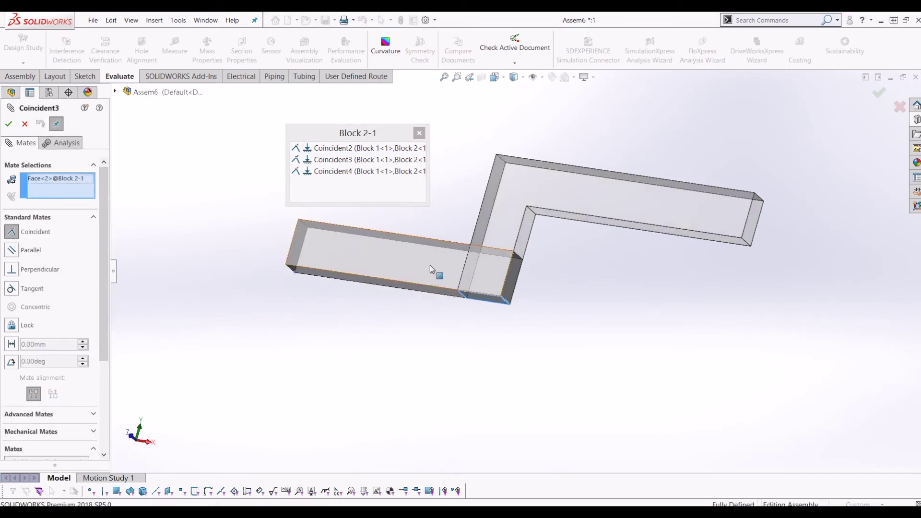
- Replace it with Block 1's opposite long side face, set the alignment to anti-aligned, and leave mate editing
middle_click_drag(472, 300, 461, 327)
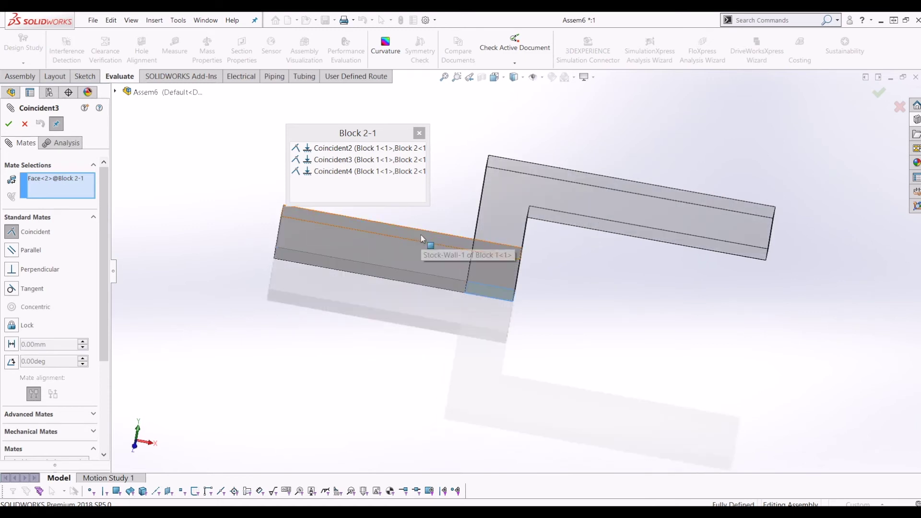
left_click(420, 234)
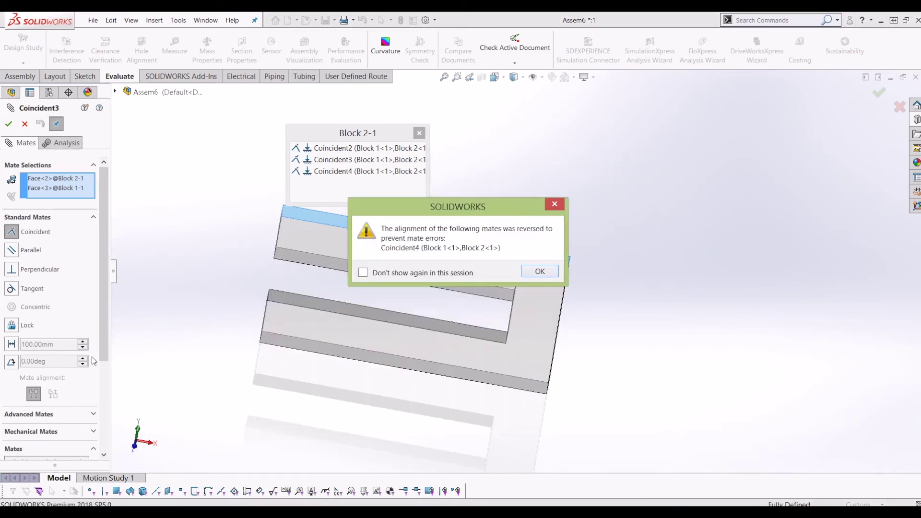
left_click(540, 272)
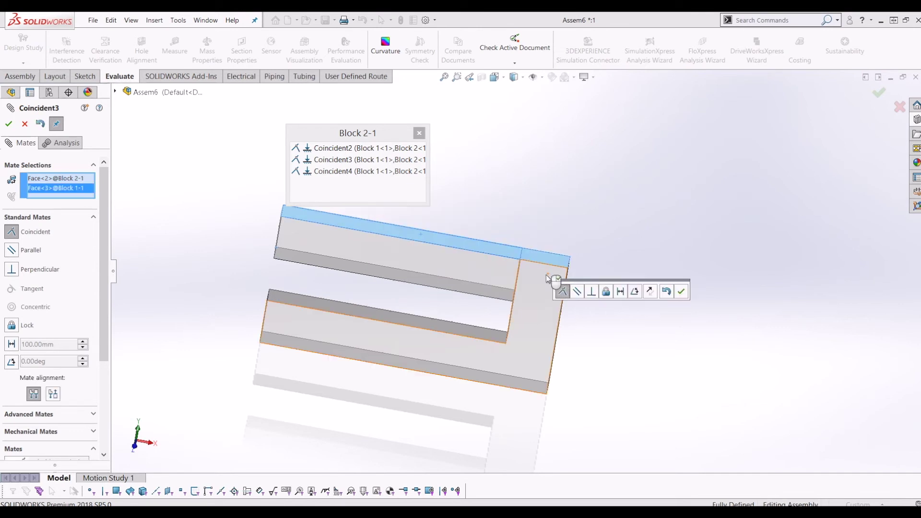
left_click(53, 394)
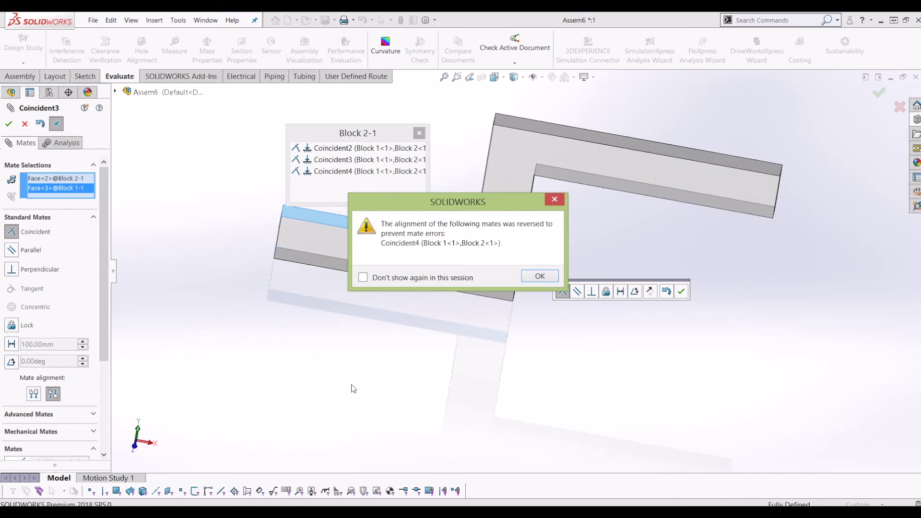
left_click(530, 278)
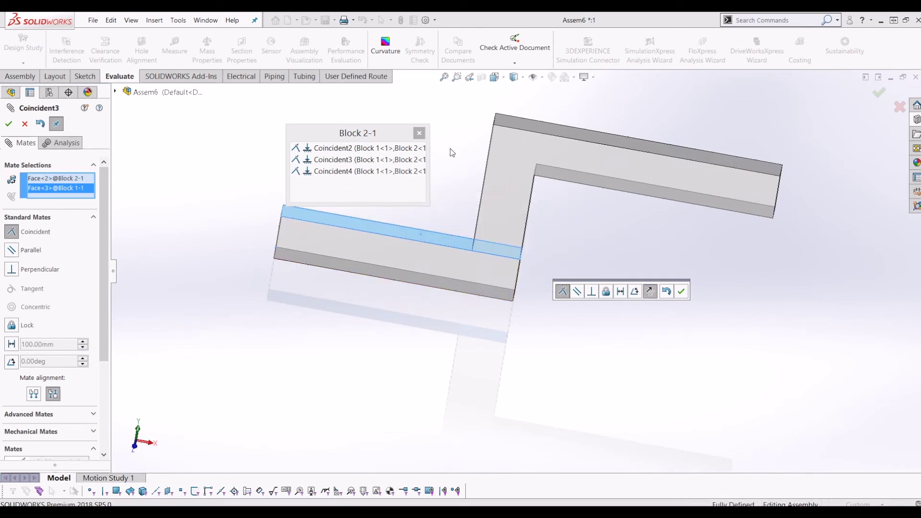
left_click(681, 292)
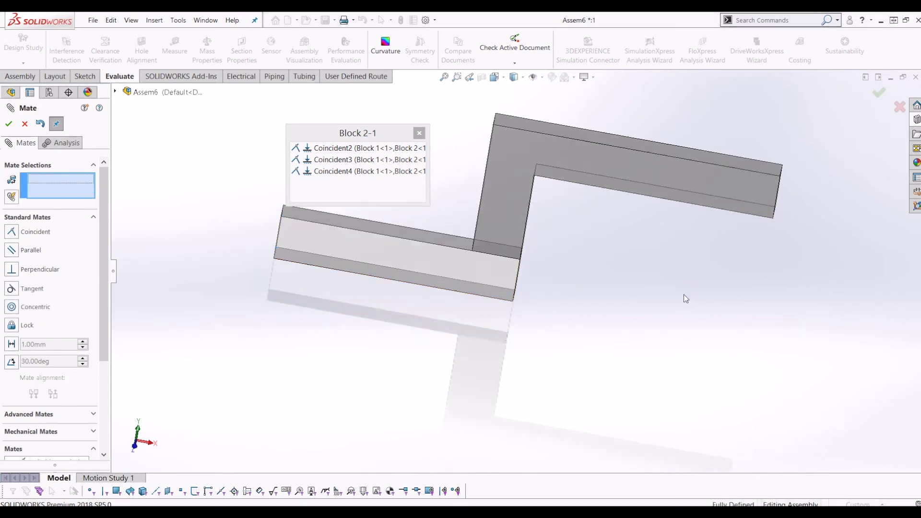
left_click(420, 134)
left_click(27, 126)
mouse_move(511, 214)
middle_mouse_down()
mouse_move(495, 185)
mouse_move(509, 212)
middle_mouse_up()
scroll(509, 212, "up", 3)
scroll(520, 234, "down", 2)
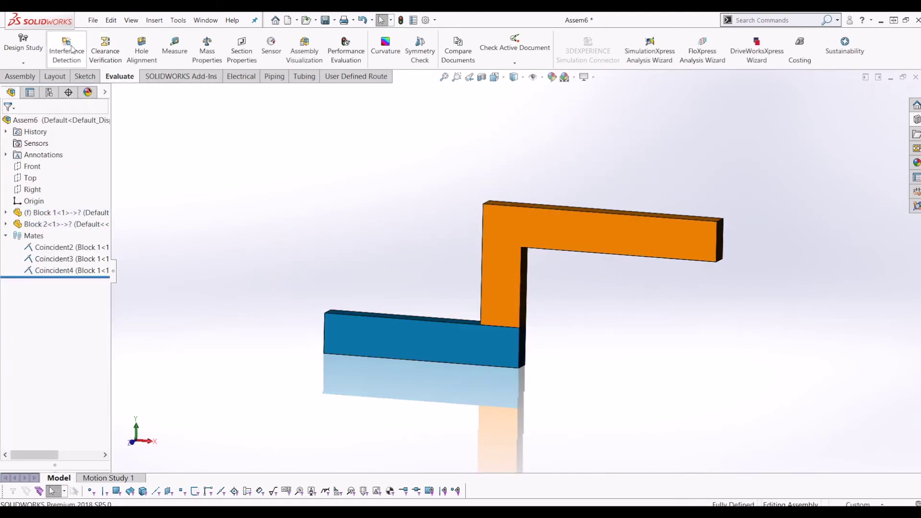
- Insert Block 3 into the assembly, placing it beside Block 1 below Block 2's long arm
left_click(20, 79)
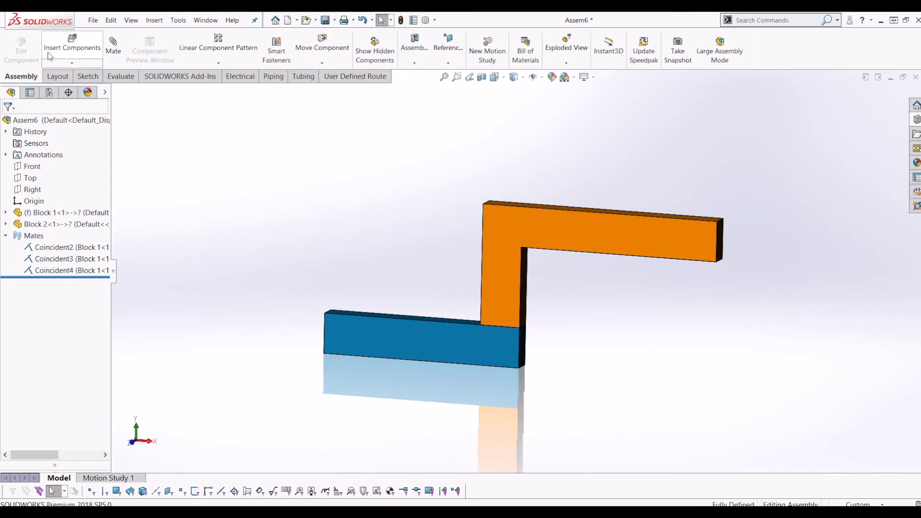
left_click(78, 49)
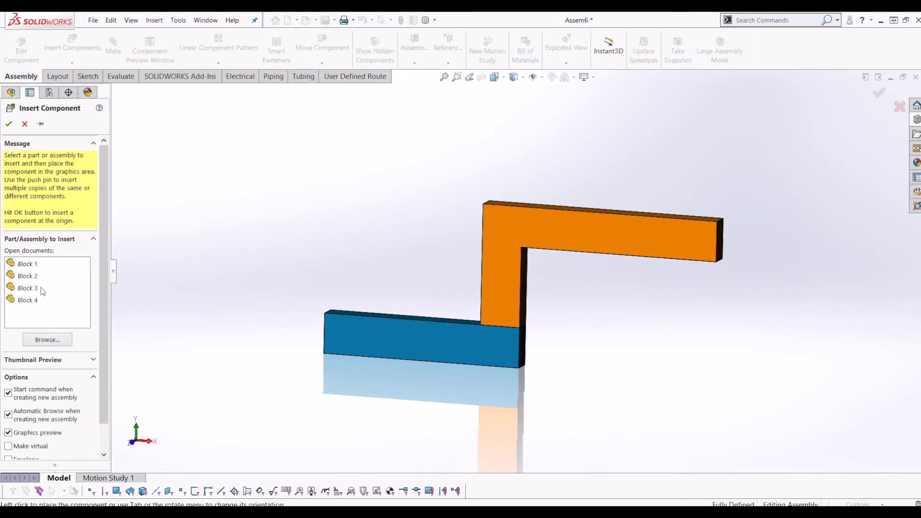
left_click(43, 289)
left_click(51, 290)
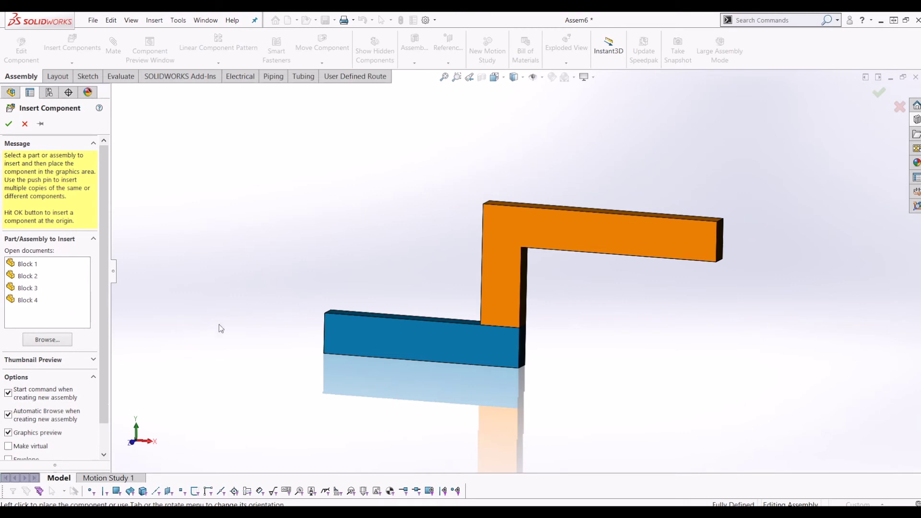
left_click(37, 289)
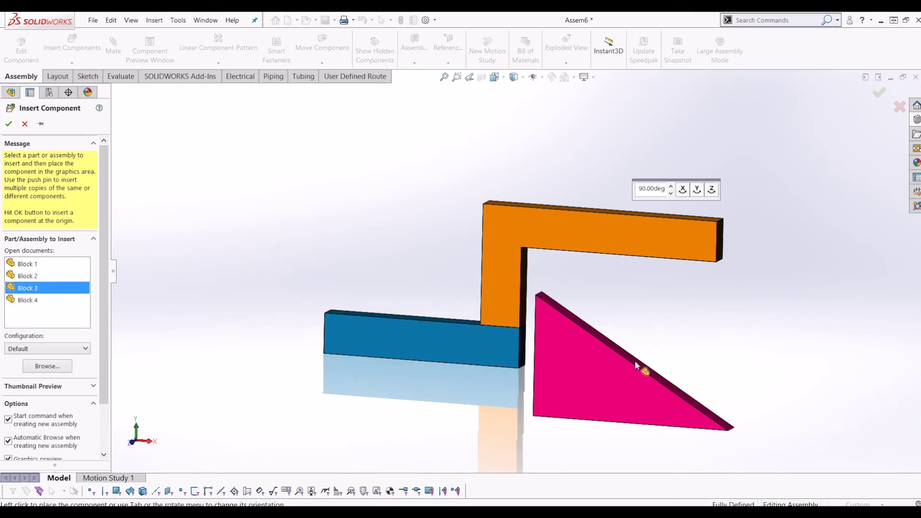
left_click(630, 361)
key("ctrl+1")
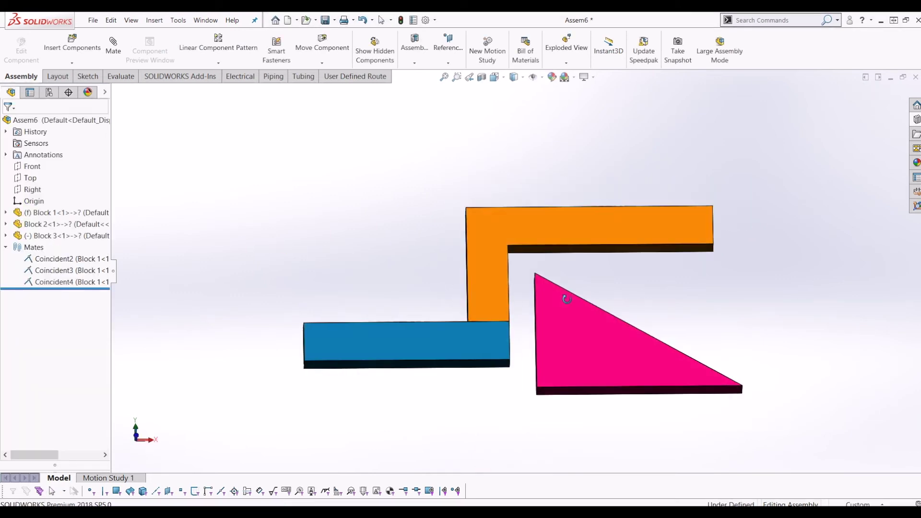
- Add a coincident mate between the large front faces of Block 3 and Block 1
left_click(568, 346)
left_click(464, 346, "ctrl")
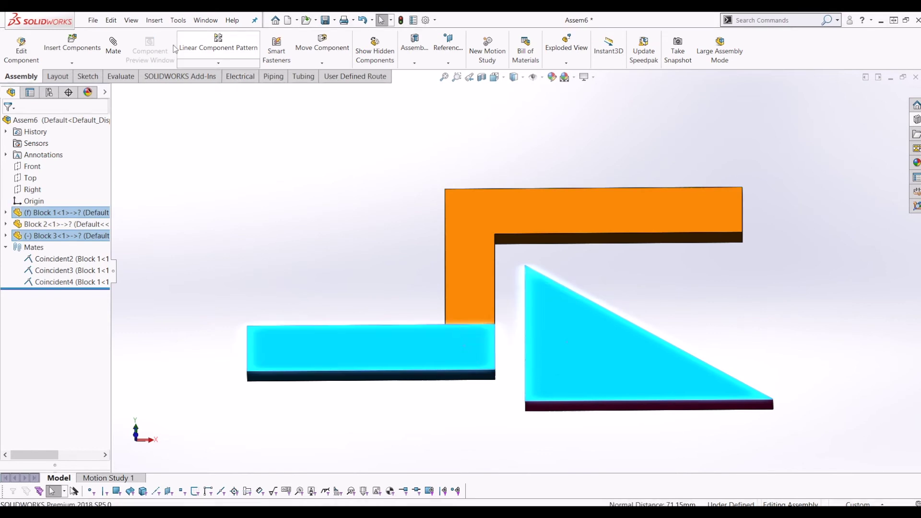
left_click(115, 55)
middle_click_drag(436, 425, 223, 254)
left_click(8, 136)
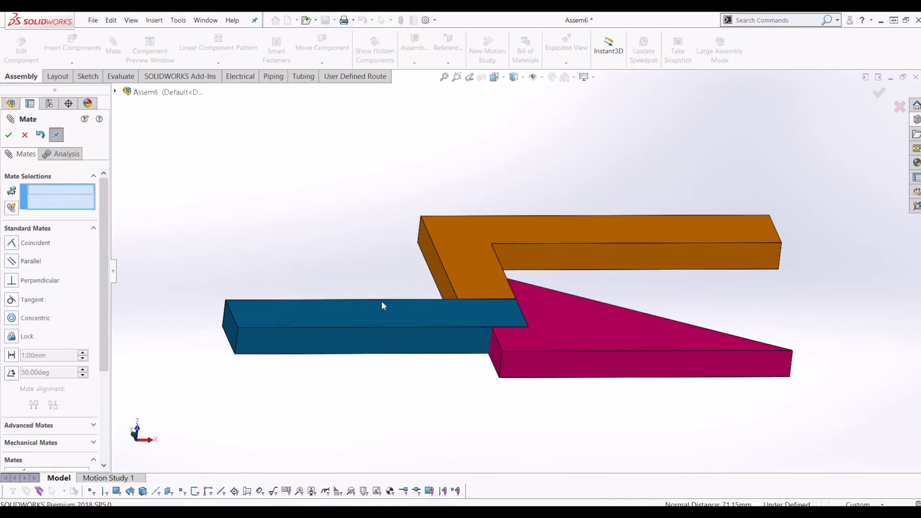
- Add a coincident mate between Block 1's lower long side face and Block 3's bottom side face
left_click(448, 350)
left_click(526, 373)
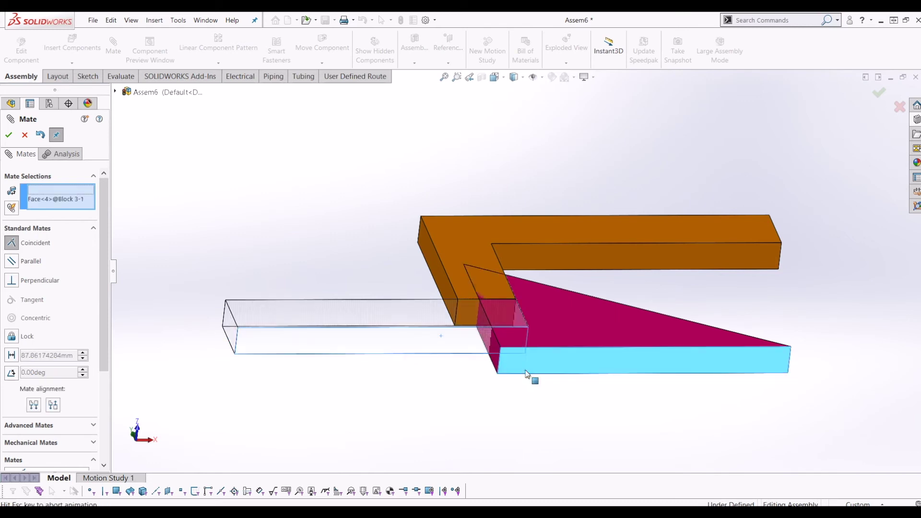
left_click(662, 384)
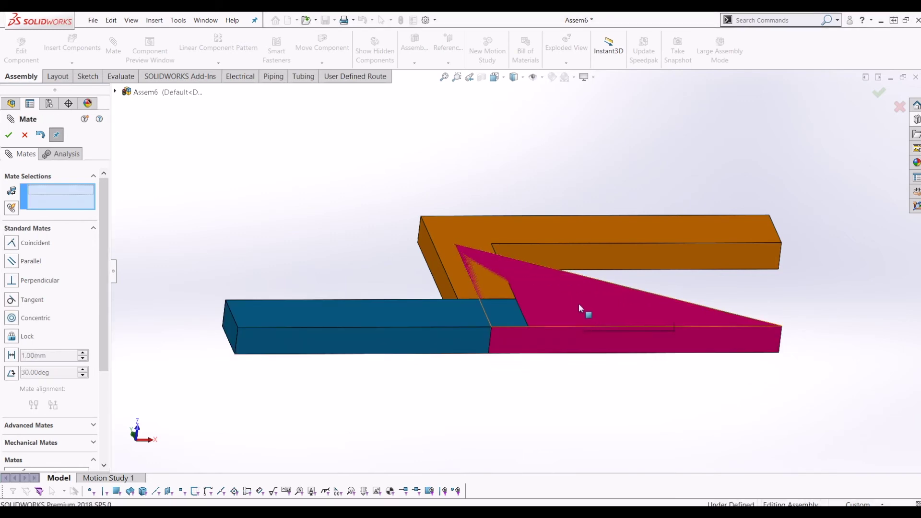
- Add a coincident mate between Block 3's vertical side face and the inner side face of Block 2's short leg, and leave the Mate command
middle_click_drag(497, 305, 436, 308)
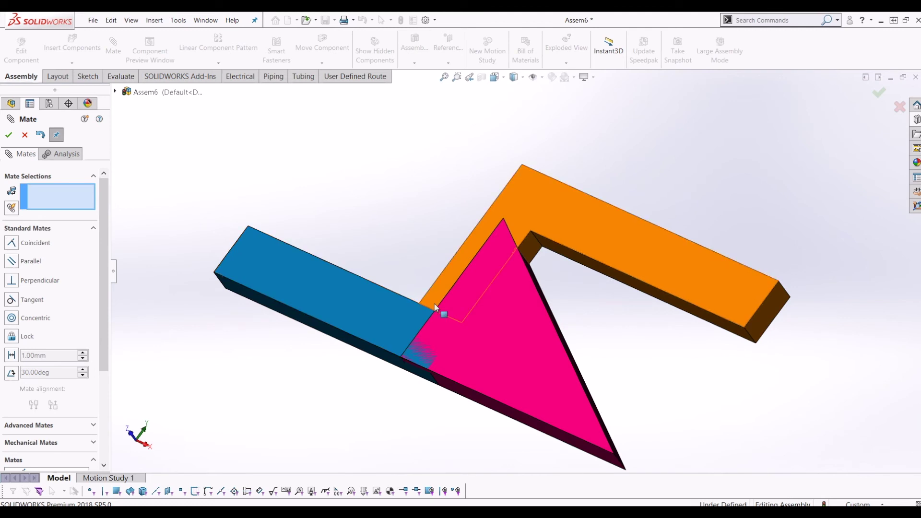
middle_click_drag(482, 288, 520, 317)
left_click_drag(562, 352, 512, 353)
middle_click_drag(512, 353, 514, 283)
left_click(610, 327)
left_click(514, 283)
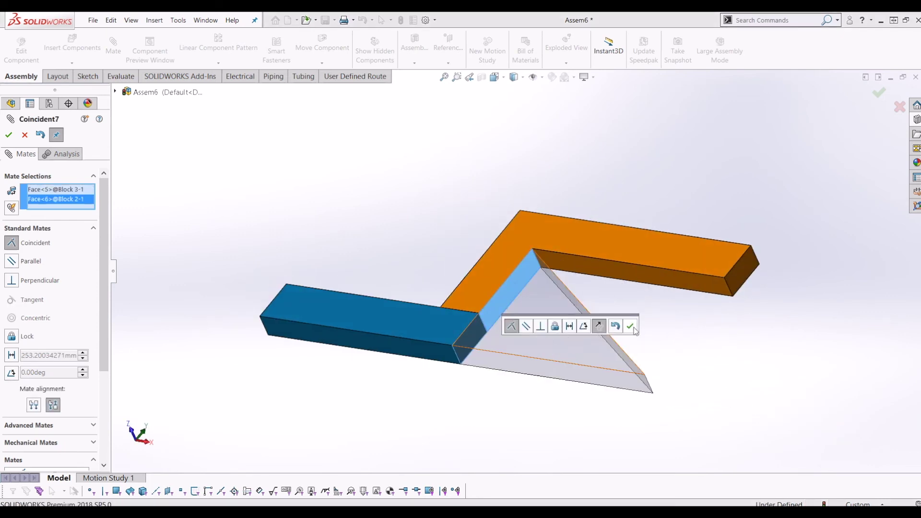
left_click(631, 326)
middle_click_drag(565, 339, 214, 91)
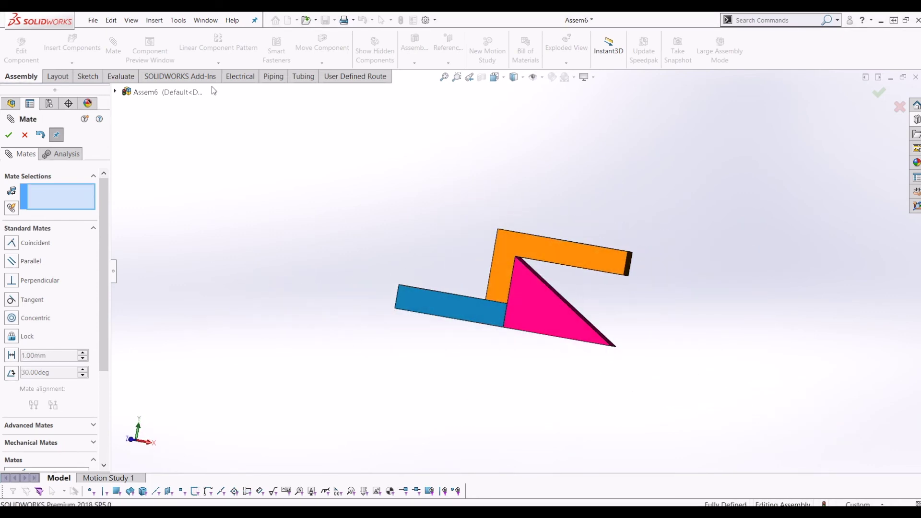
left_click(25, 135)
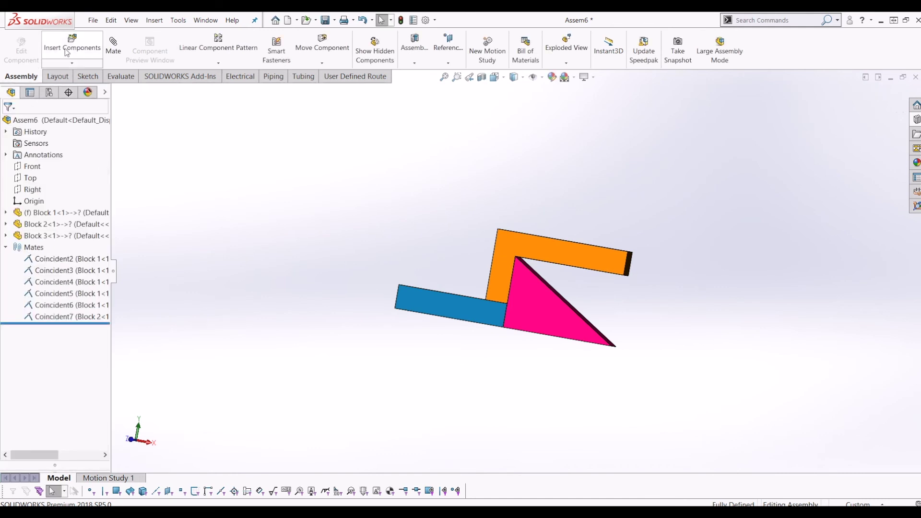
- Insert Block 4 at the assembly origin as a fixed component and try to move it
left_click(67, 50)
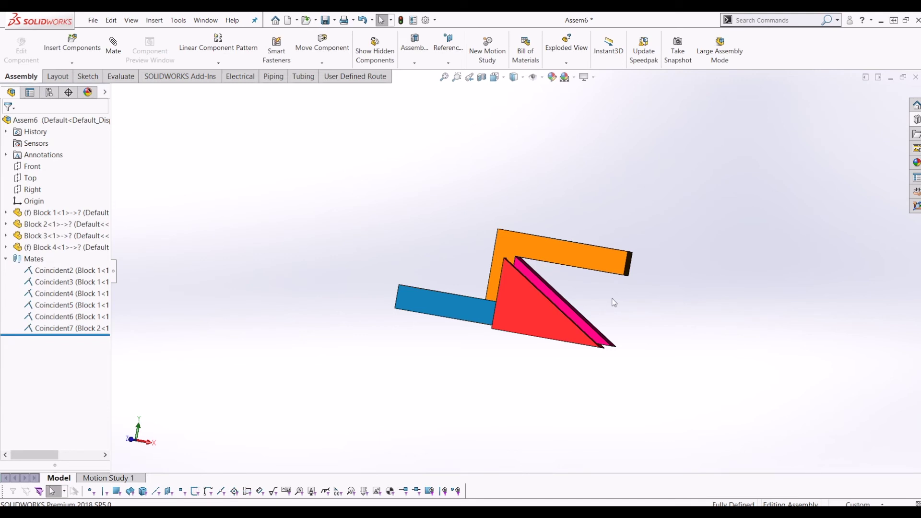
scroll(552, 309, "down", 1)
middle_click_drag(543, 305, 533, 327)
left_click_drag(533, 327, 683, 306)
left_click_drag(514, 302, 508, 268)
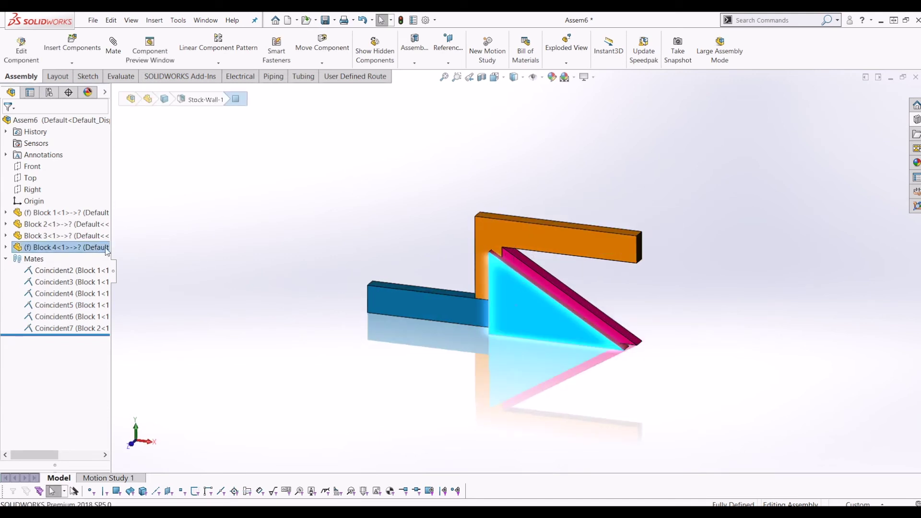
- Float Block 4 and move it clear of the other blocks
left_click(6, 258)
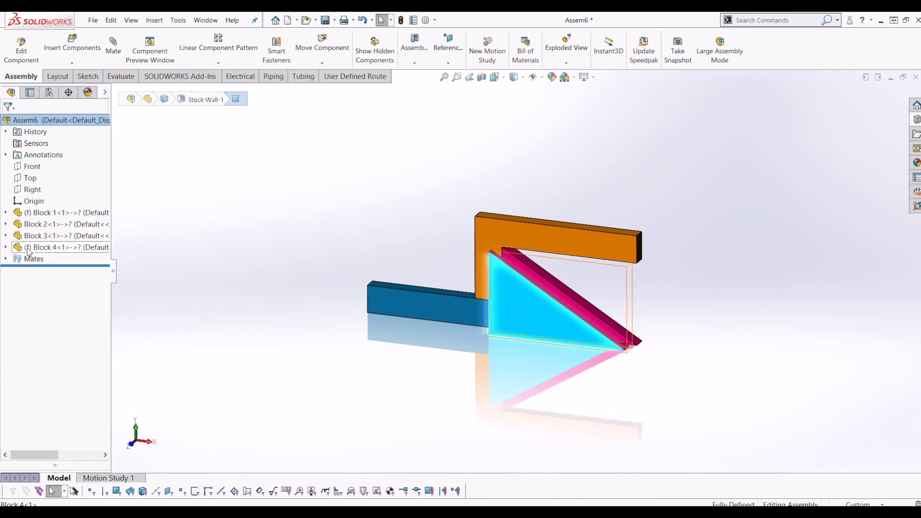
right_click(29, 250)
left_click(103, 330)
left_click_drag(529, 317, 721, 314)
middle_click_drag(721, 314, 678, 307)
- Reposition the floating Block 4 beside Block 3 and delete it from the assembly
left_click_drag(675, 332, 599, 283)
middle_click_drag(600, 283, 586, 261)
left_click_drag(586, 261, 691, 298)
middle_click_drag(691, 298, 661, 287)
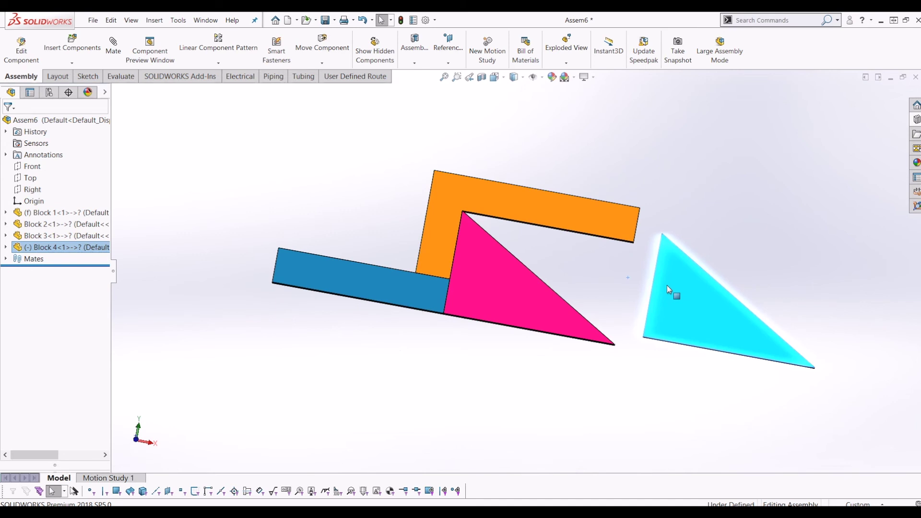
key("Delete")
key("Return")
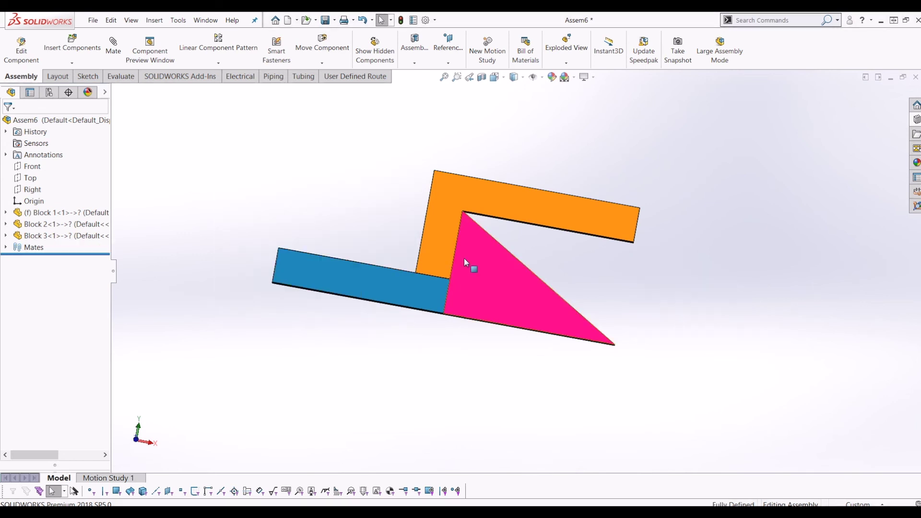
- Start inserting Block 4 into the assembly and try 90° rotations of its preview about the X axis
left_click(73, 45)
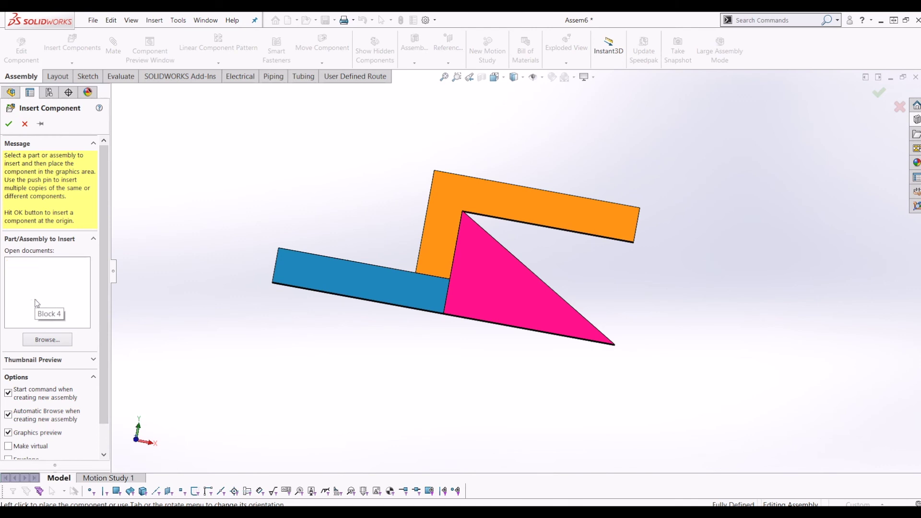
left_click(37, 303)
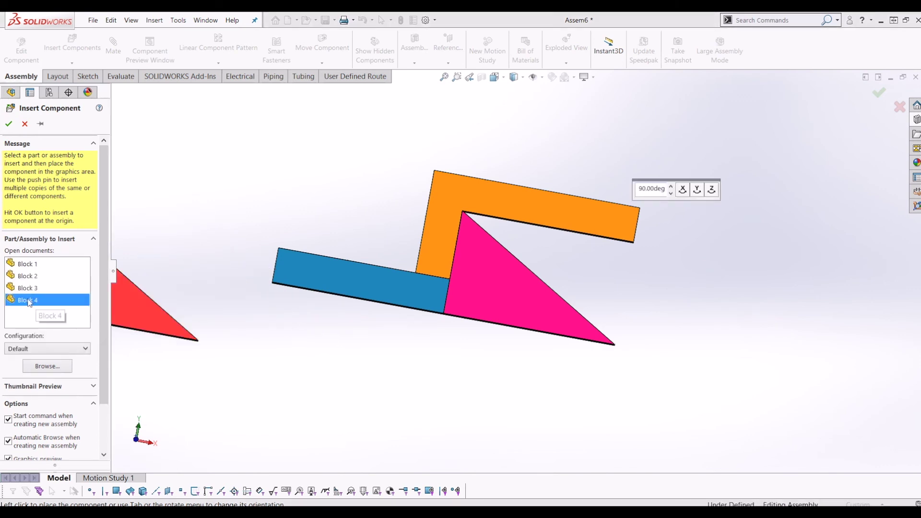
scroll(663, 192, "down", 1)
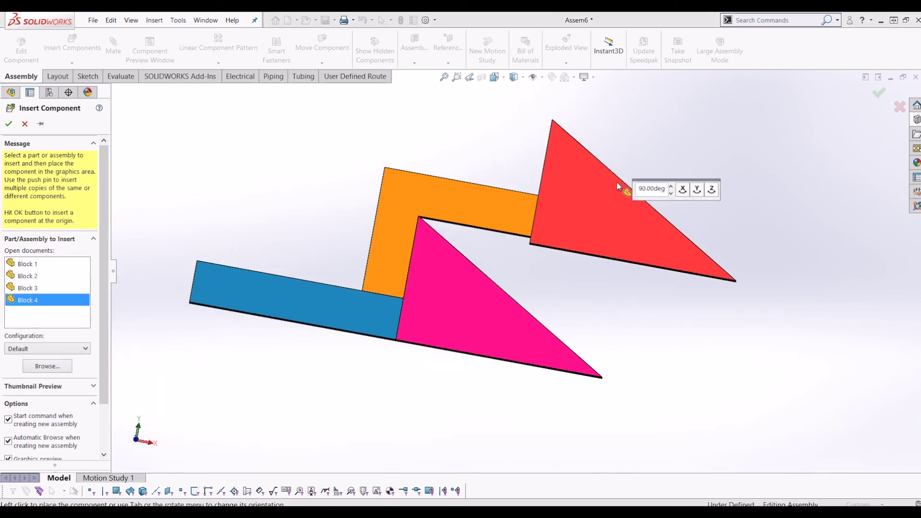
left_click(683, 190)
left_click(683, 190)
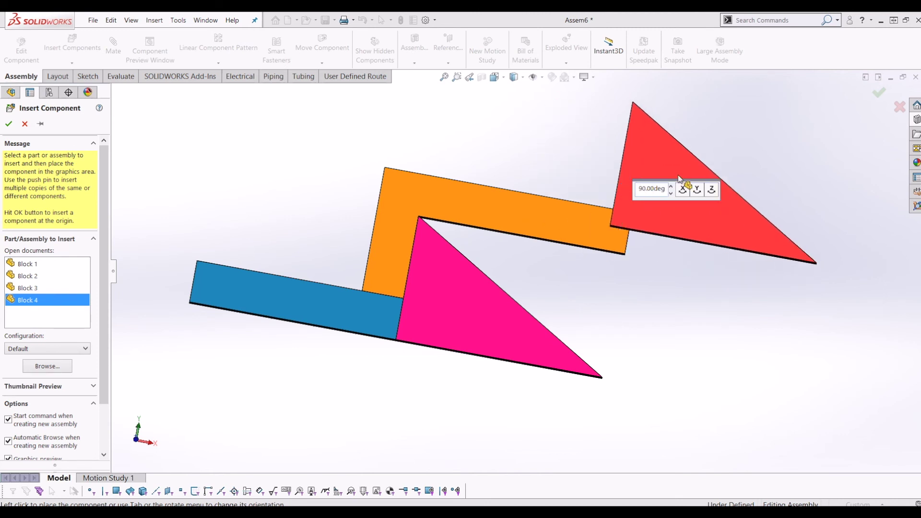
left_click(683, 190)
left_click(682, 190)
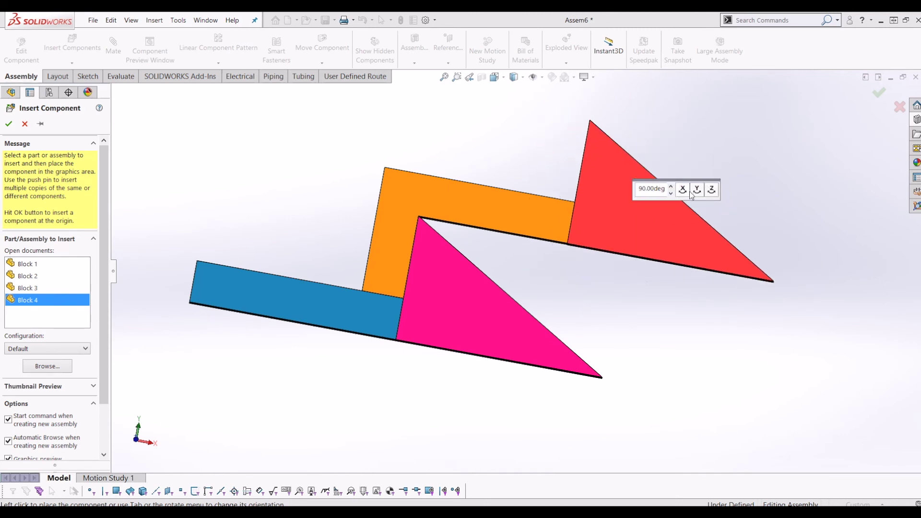
- Rotate the Block 4 preview about the Z axis in two 90° increments and place it beside the free end of Block 2's long leg
middle_click_drag(288, 333, 146, 425)
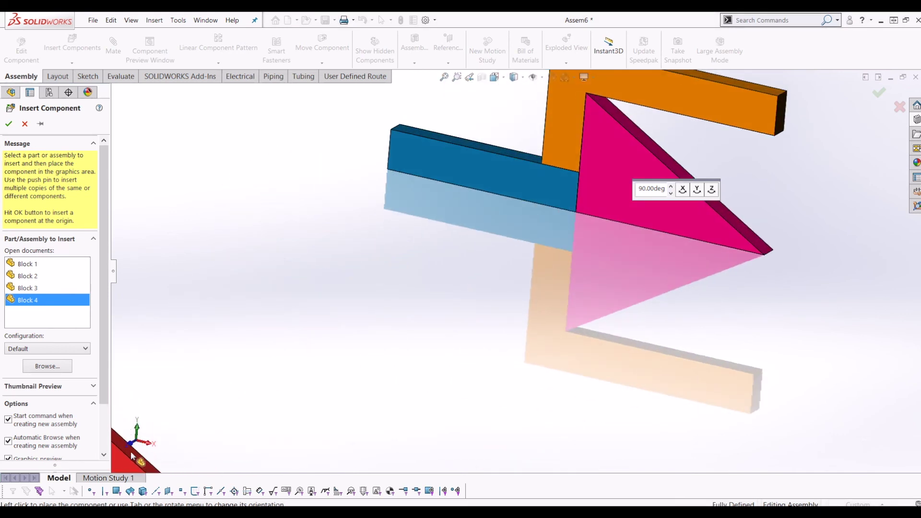
scroll(787, 181, "up", 2)
scroll(777, 181, "down", 2)
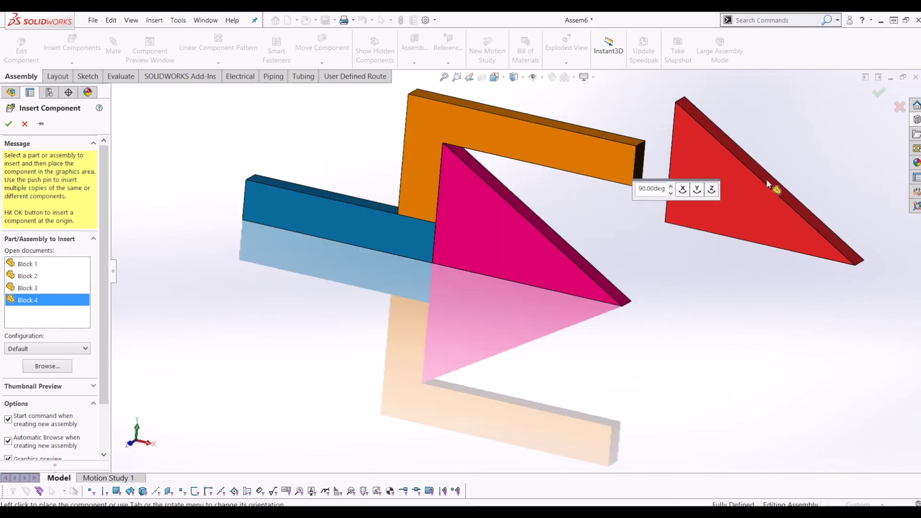
left_click(712, 189)
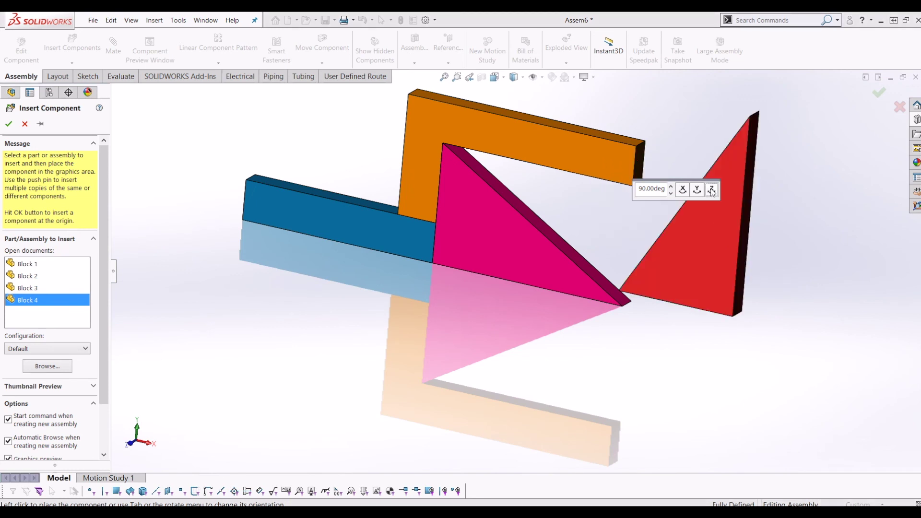
left_click(712, 190)
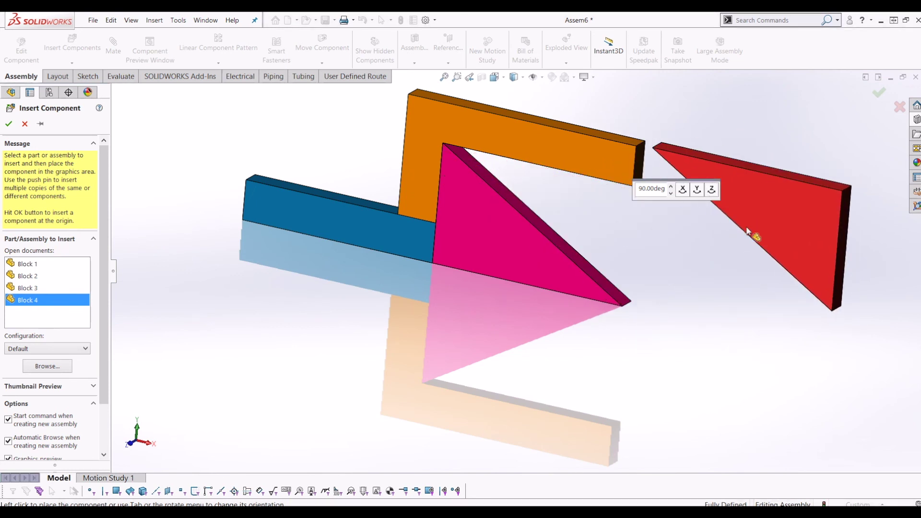
left_click(767, 214)
- Add a coincident mate between Block 4's upper side face and the underside of Block 2's long leg
middle_click_drag(703, 216, 675, 146)
left_click(773, 195)
scroll(573, 211, "down", 3)
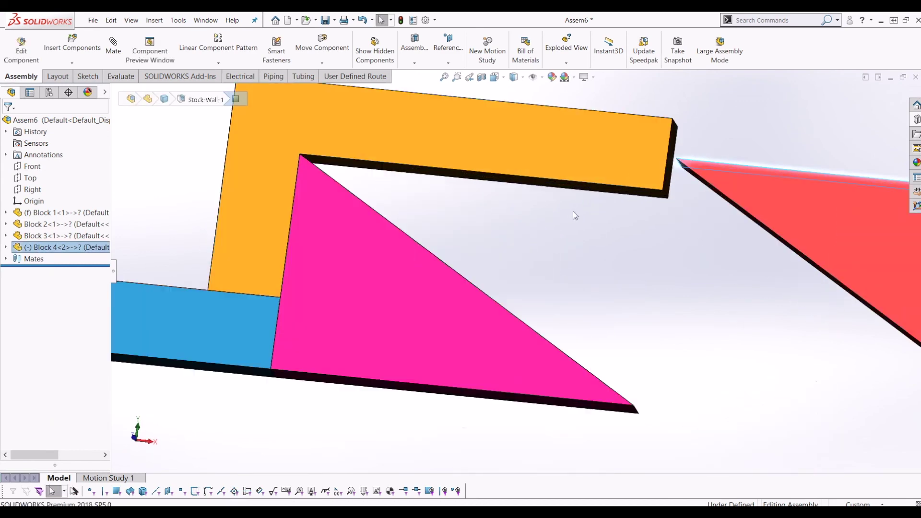
left_click(601, 192, "ctrl")
scroll(597, 195, "up", 2)
left_click(114, 46)
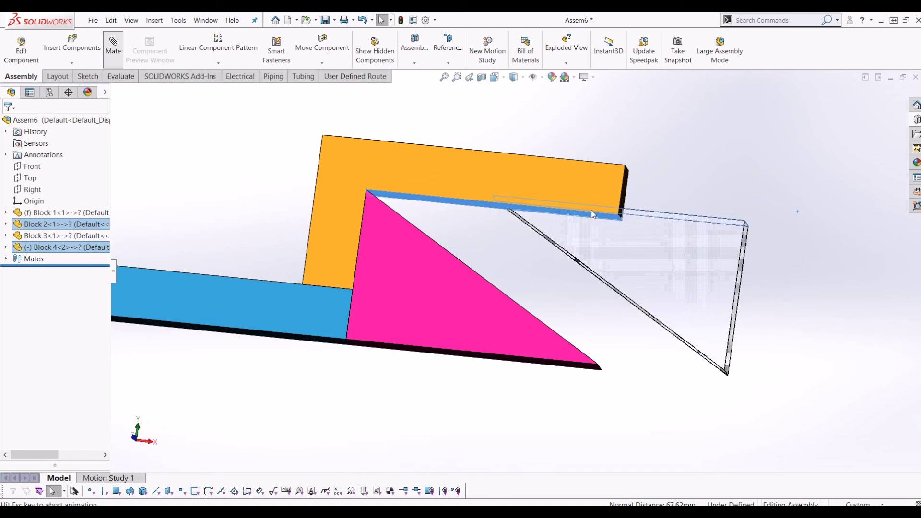
left_click(814, 245)
- Add a coincident mate between the front faces of Block 4 and Block 2
left_click(596, 226)
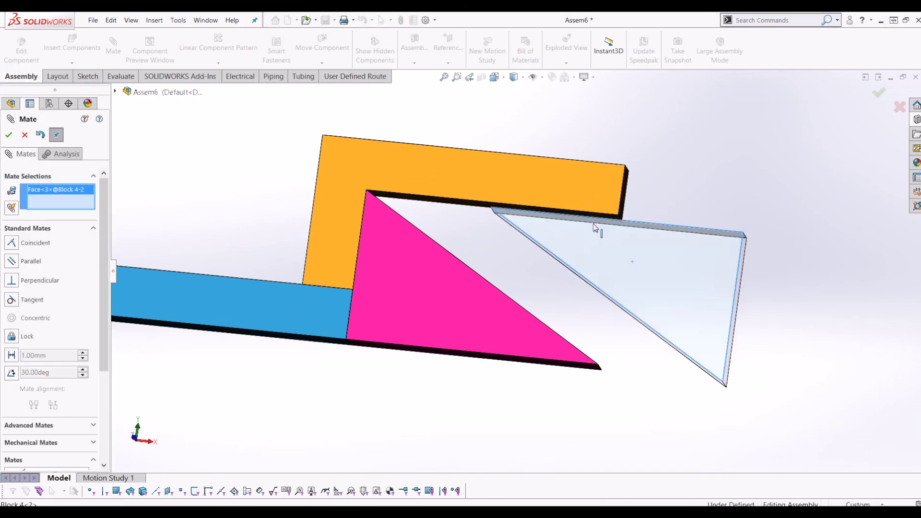
left_click(568, 205)
left_click(780, 216)
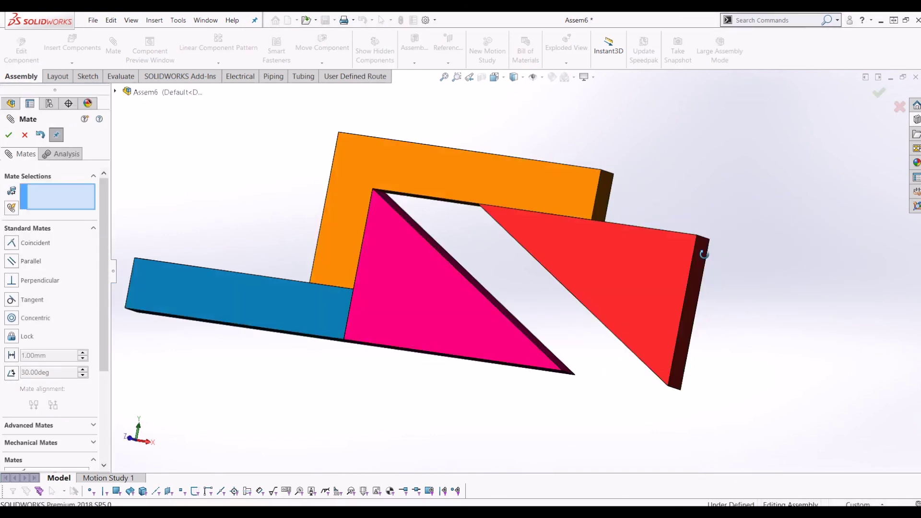
- Add a coincident mate between Block 4's vertical side face and the end face of Block 2's long leg, and leave the Mate command
middle_click_drag(701, 249, 455, 328)
left_click(468, 243)
left_click(467, 220)
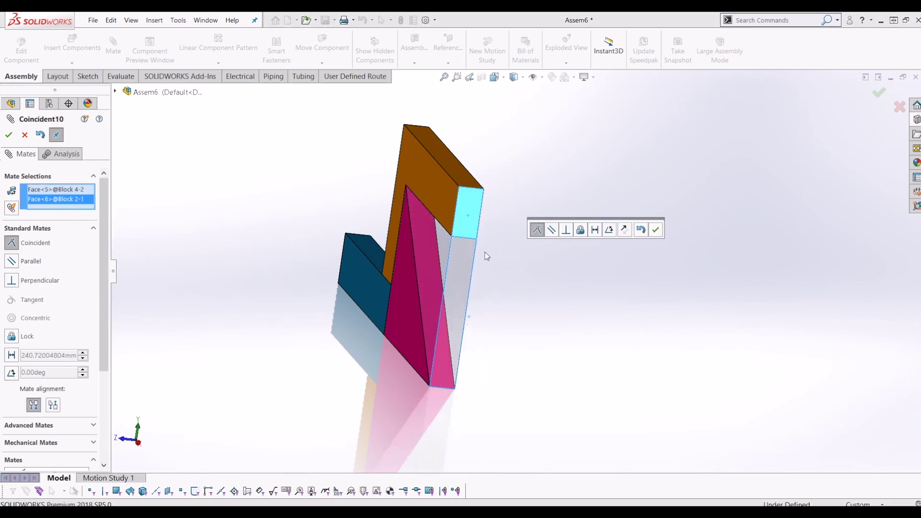
left_click(656, 230)
middle_click_drag(540, 244, 600, 203)
left_click_drag(600, 202, 558, 237)
left_click_drag(459, 209, 500, 246)
middle_click_drag(400, 196, 430, 203)
left_click(24, 134)
- Examine the fit of the four blocks in the assembly from several angles
middle_click_drag(534, 252, 524, 234)
scroll(527, 244, "down", 3)
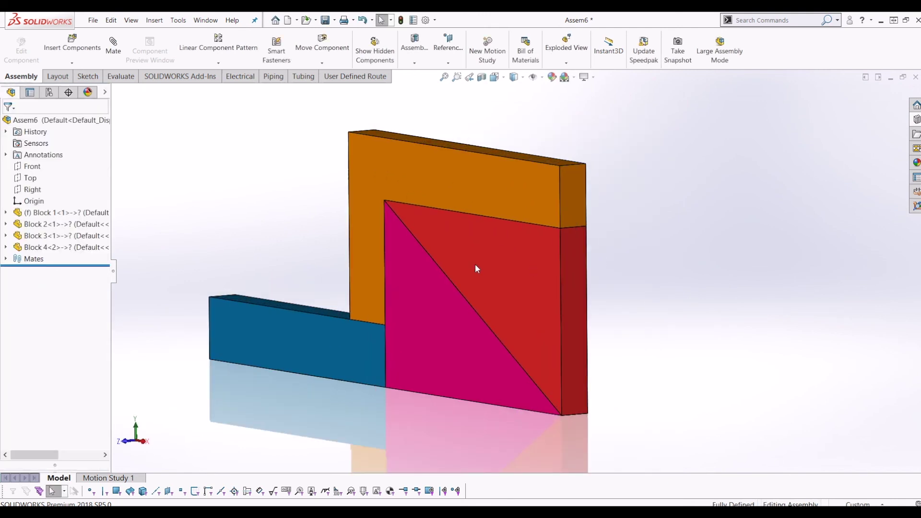
middle_click_drag(473, 231, 474, 199)
scroll(463, 250, "up", 4)
scroll(422, 184, "down", 2)
middle_click_drag(400, 198, 489, 315)
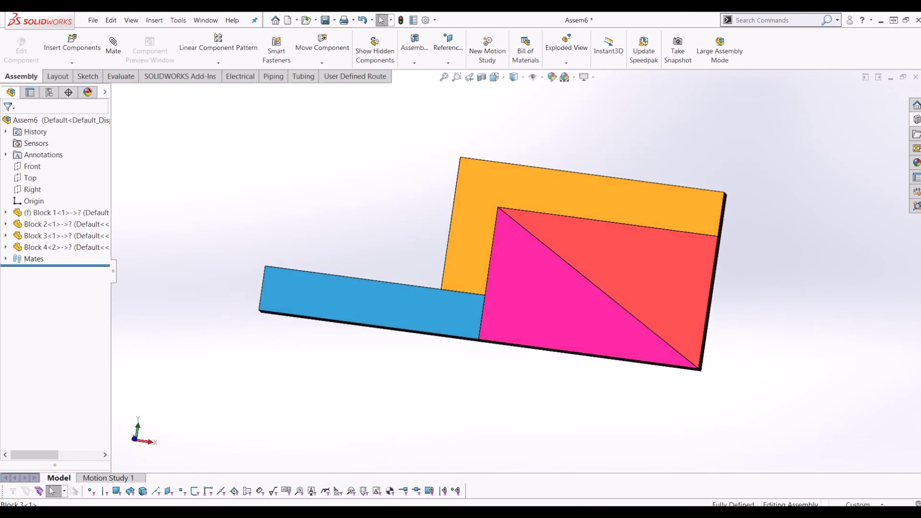